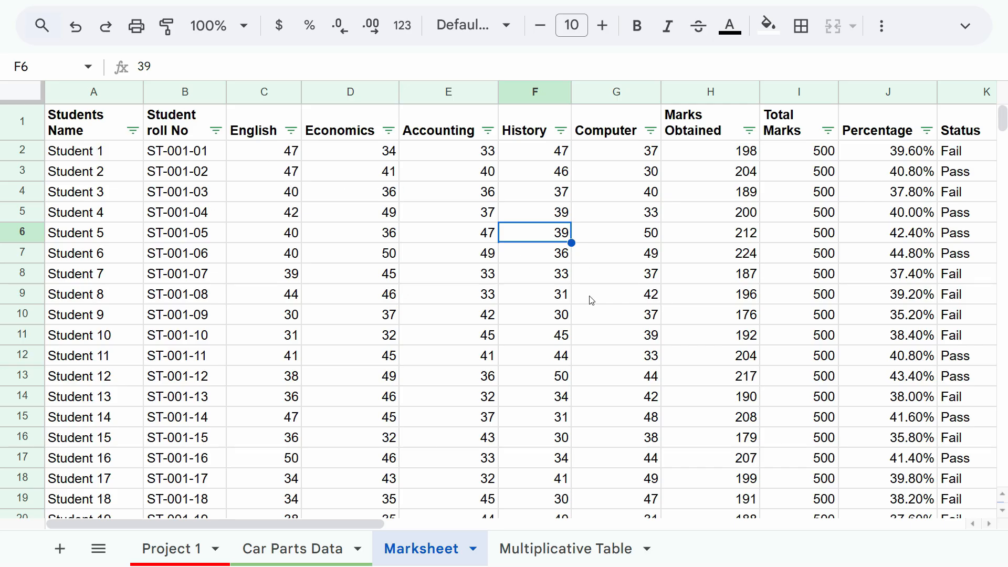
Examine the first student's marks, total and percentage, and the IF formula behind the Status column's results.
scroll(449, 525, right, 5)
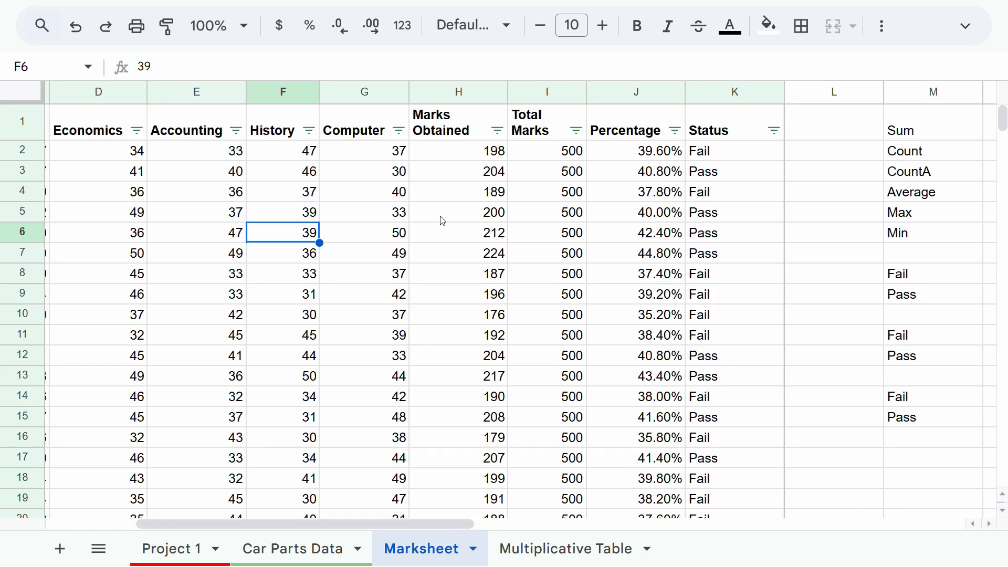
click(461, 157)
click(564, 153)
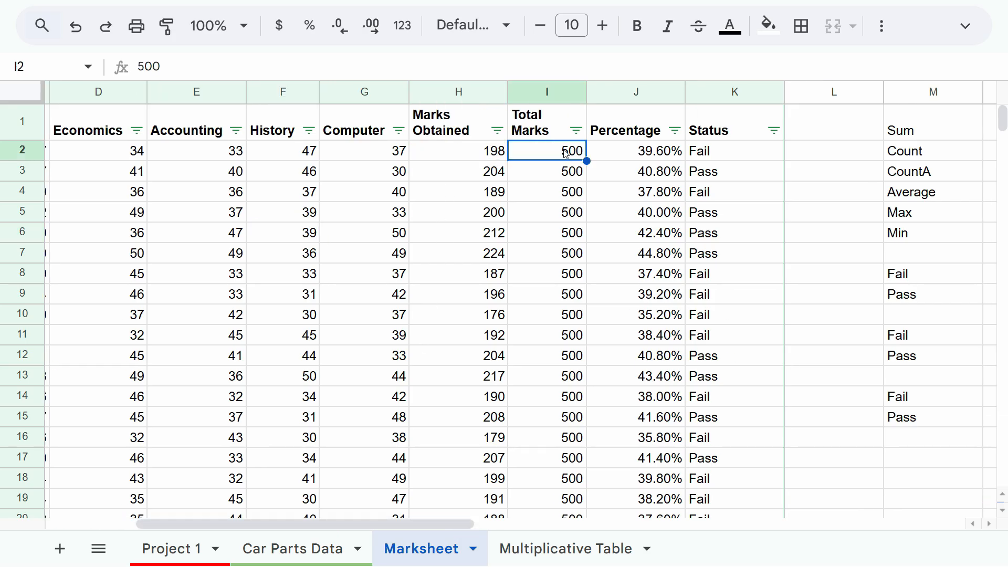
click(657, 153)
click(763, 159)
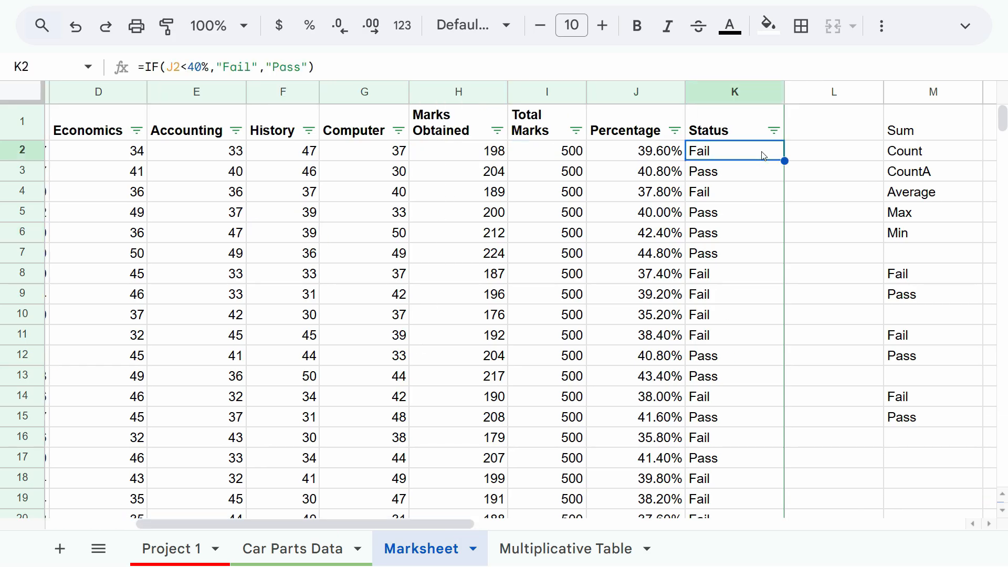
scroll(446, 527, right, 1)
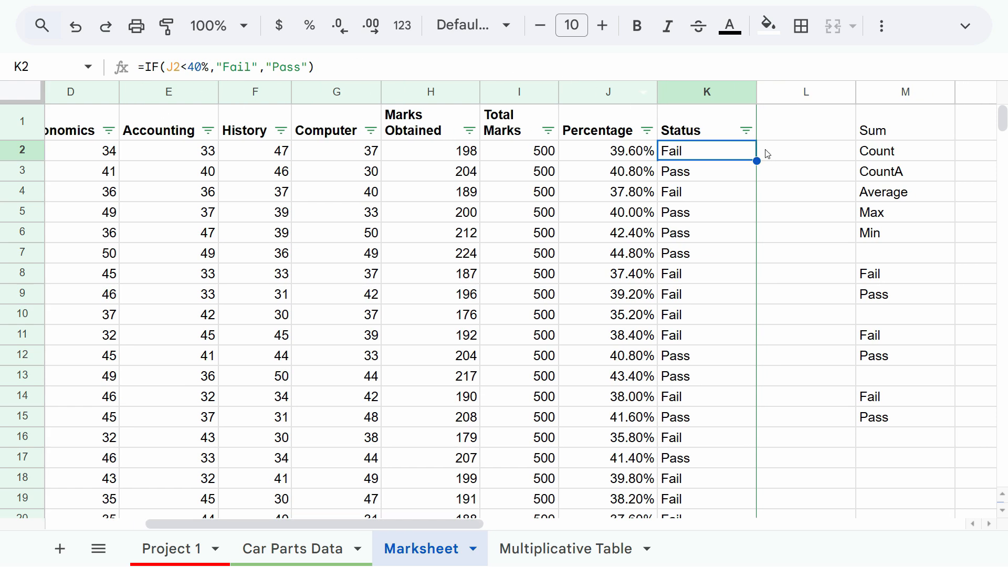
double_click(686, 155)
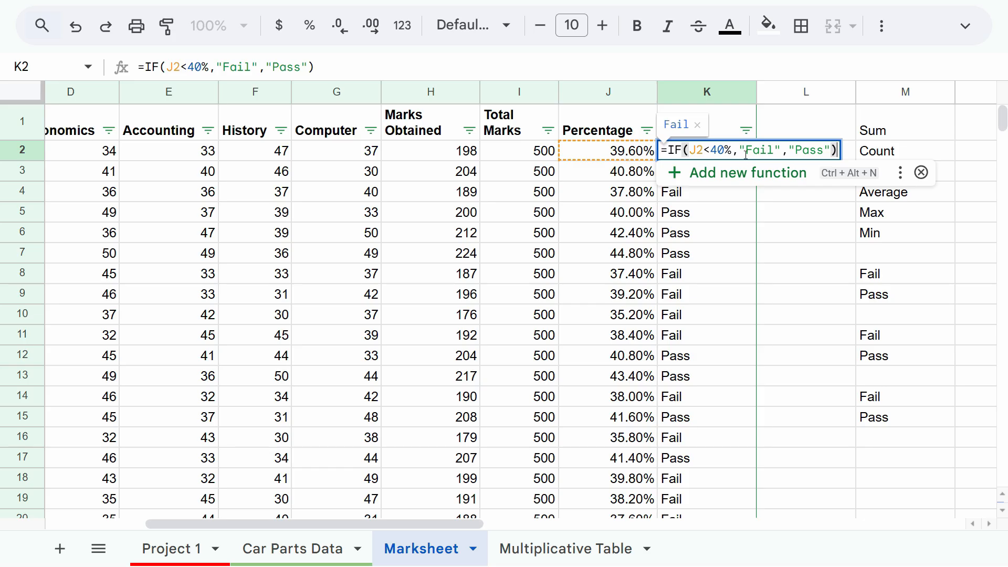
key(Return)
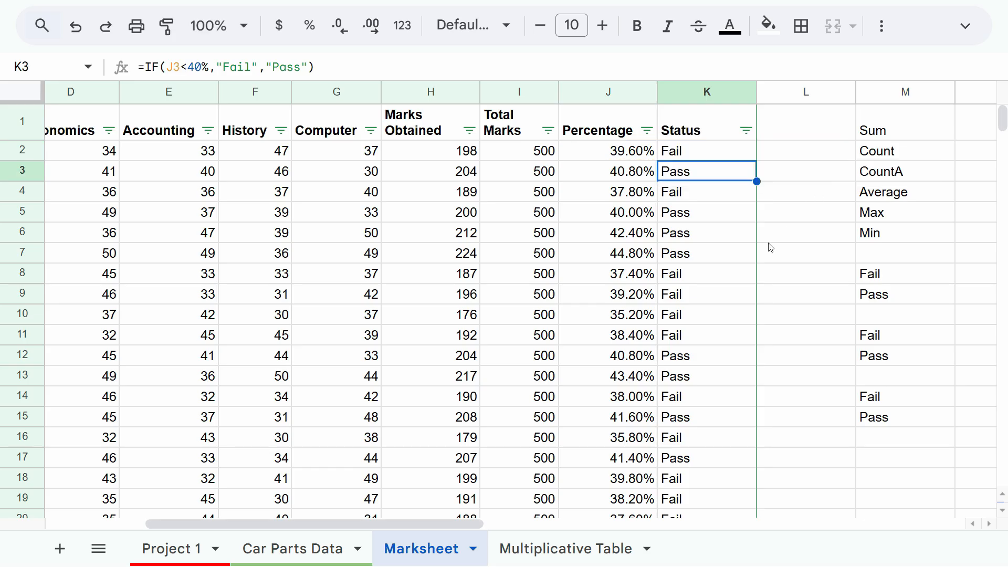
click(690, 155)
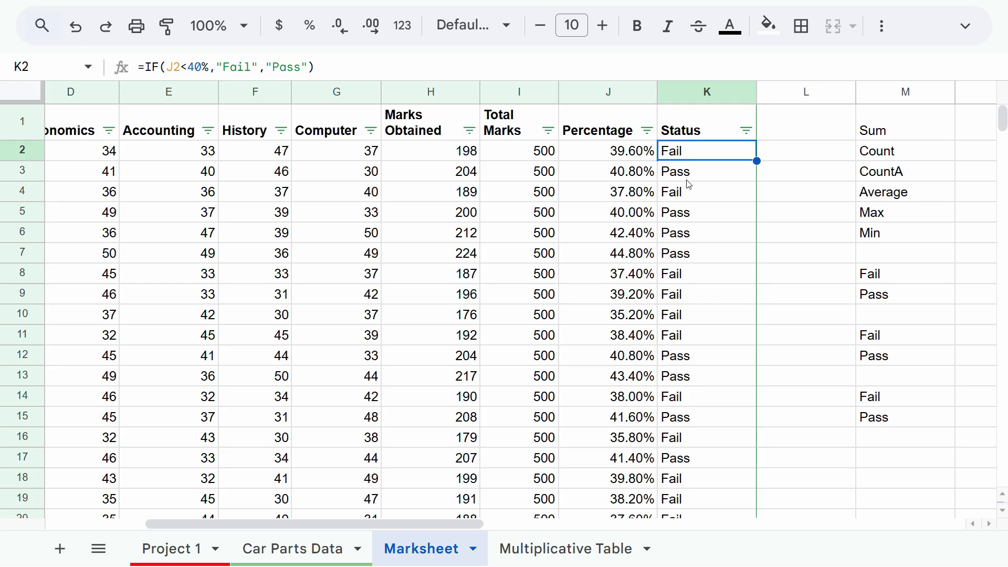
click(688, 177)
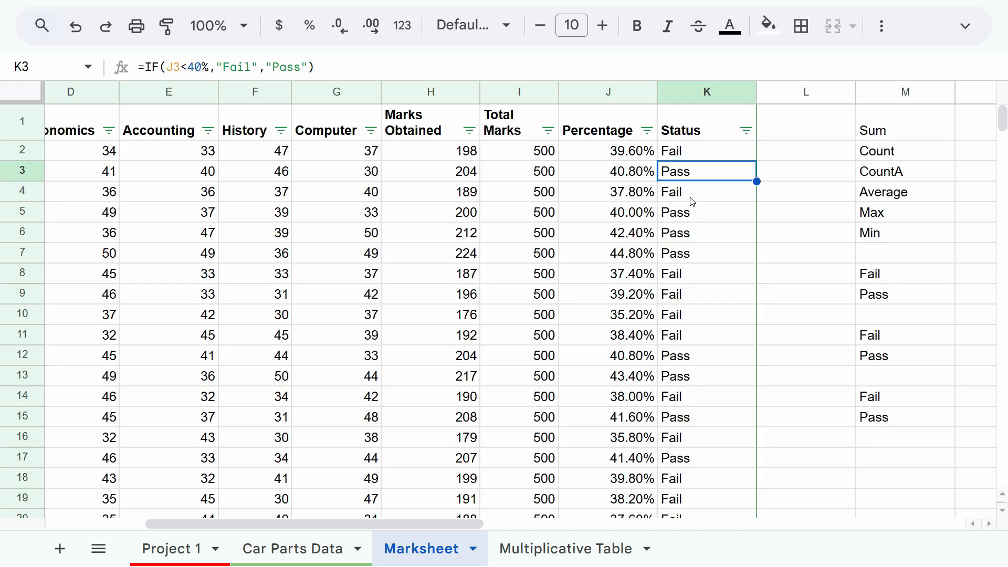
Start a conditional format rule on the entire Status column and examine the available condition types.
click(701, 91)
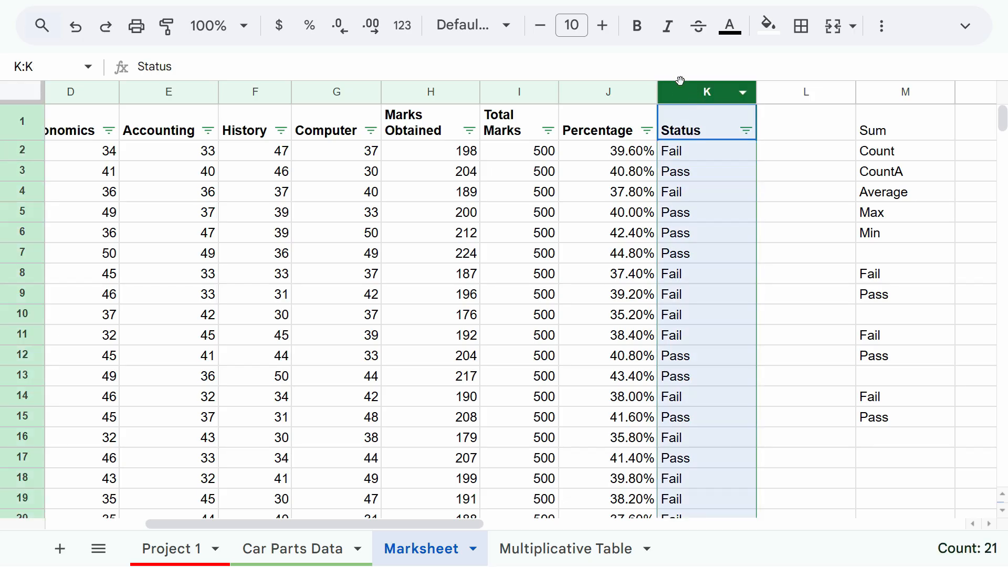
right_click(715, 94)
scroll(801, 434, down, 4)
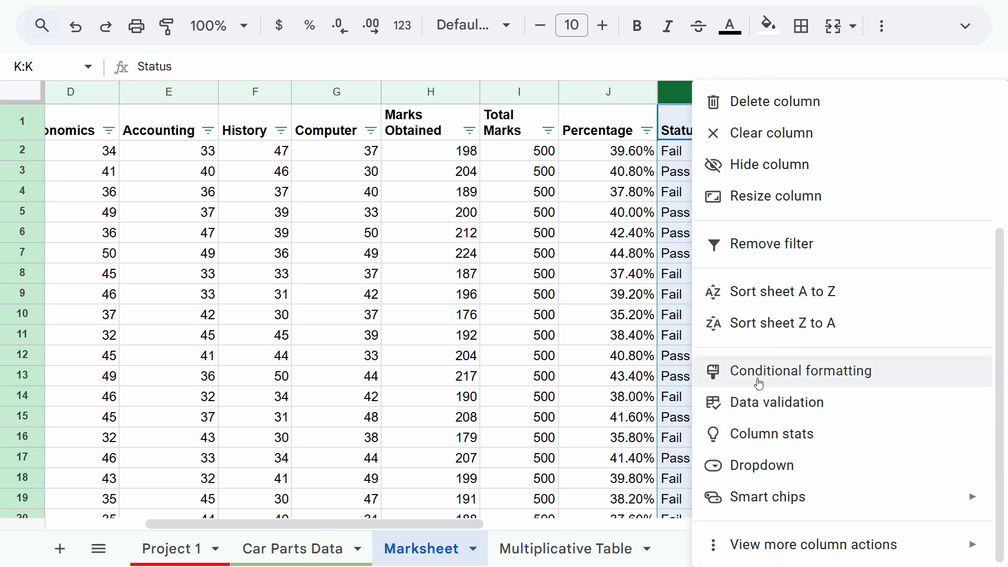
click(811, 376)
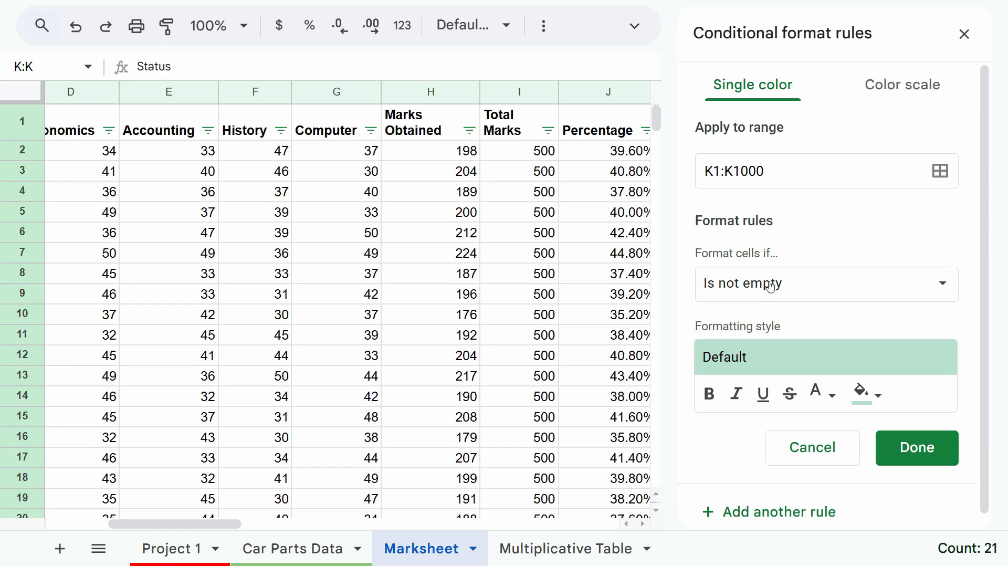
click(799, 292)
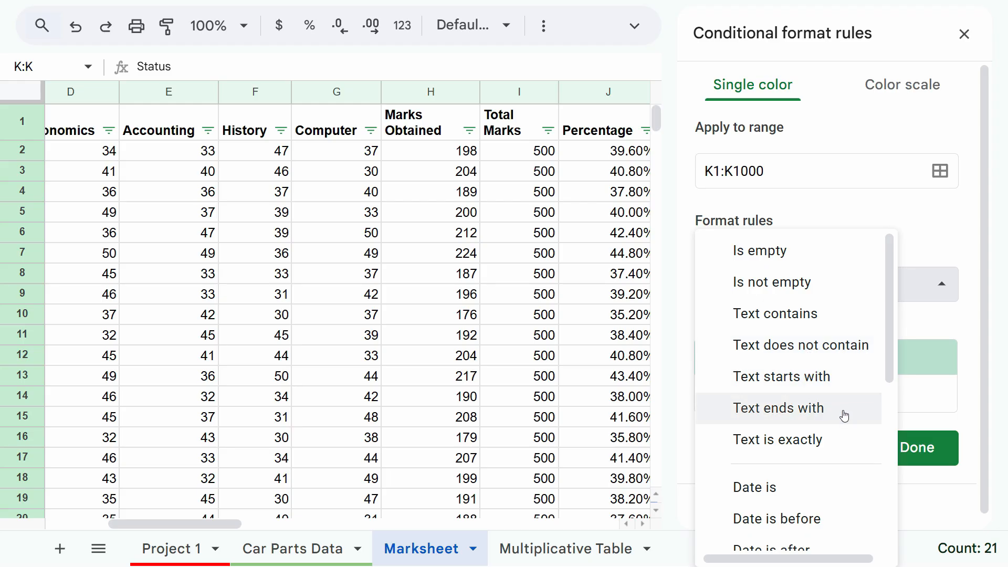
scroll(784, 431, down, 6)
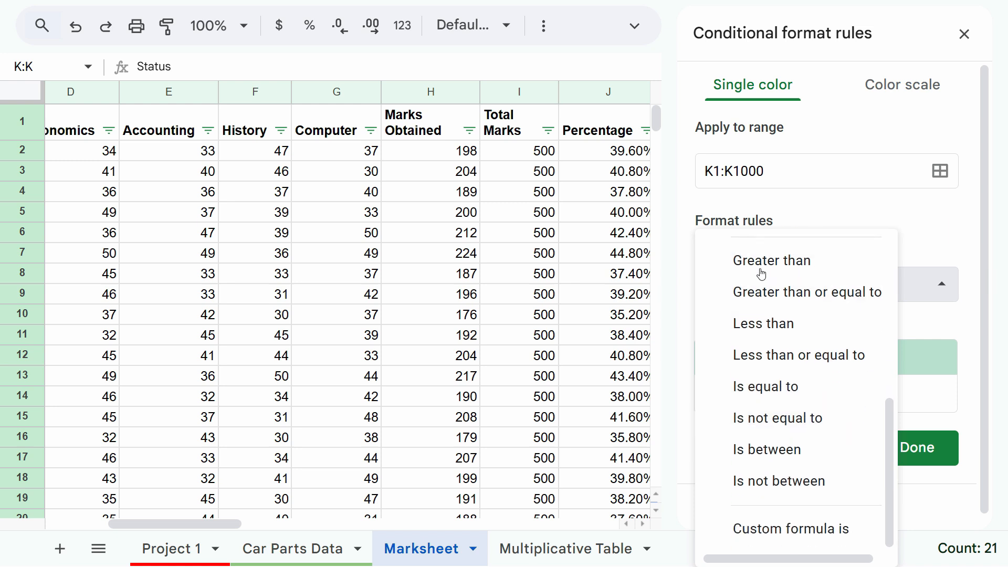
scroll(837, 462, up, 5)
scroll(839, 505, up, 2)
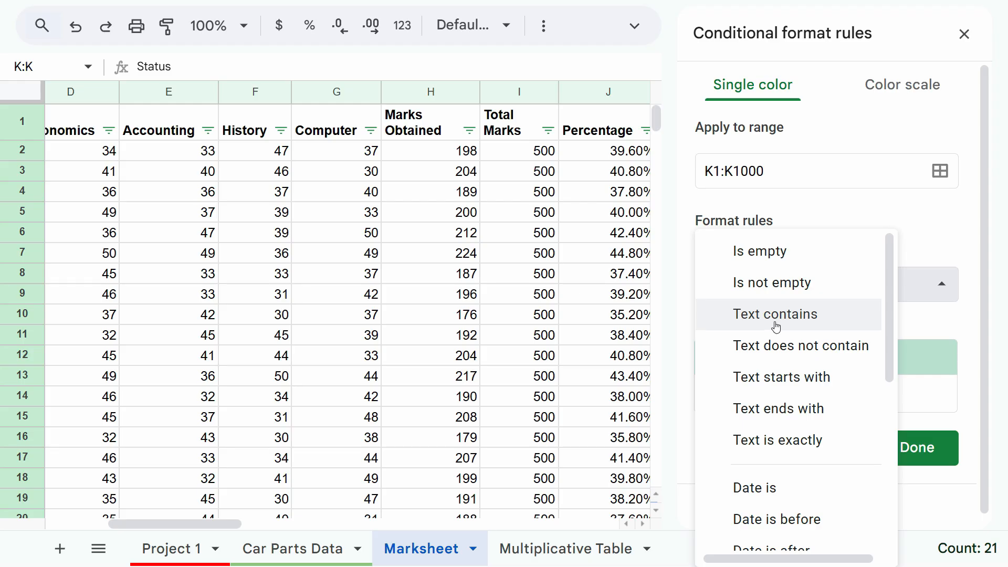
click(688, 168)
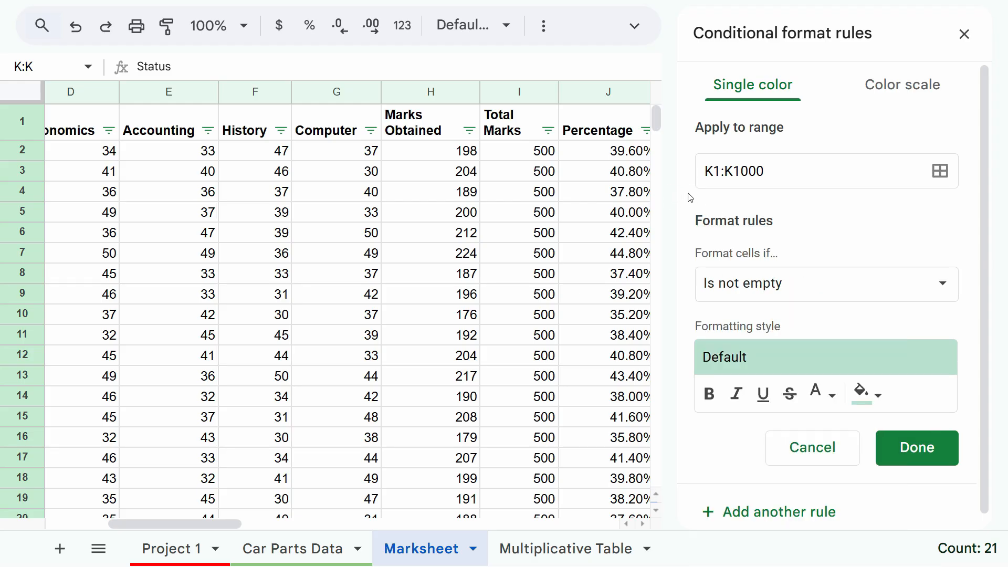
click(776, 289)
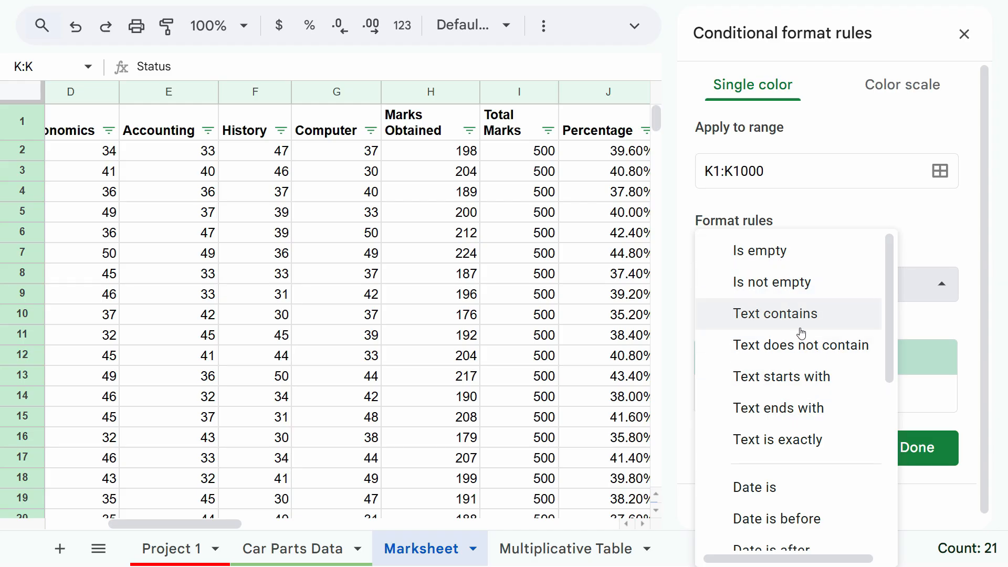
scroll(788, 450, down, 3)
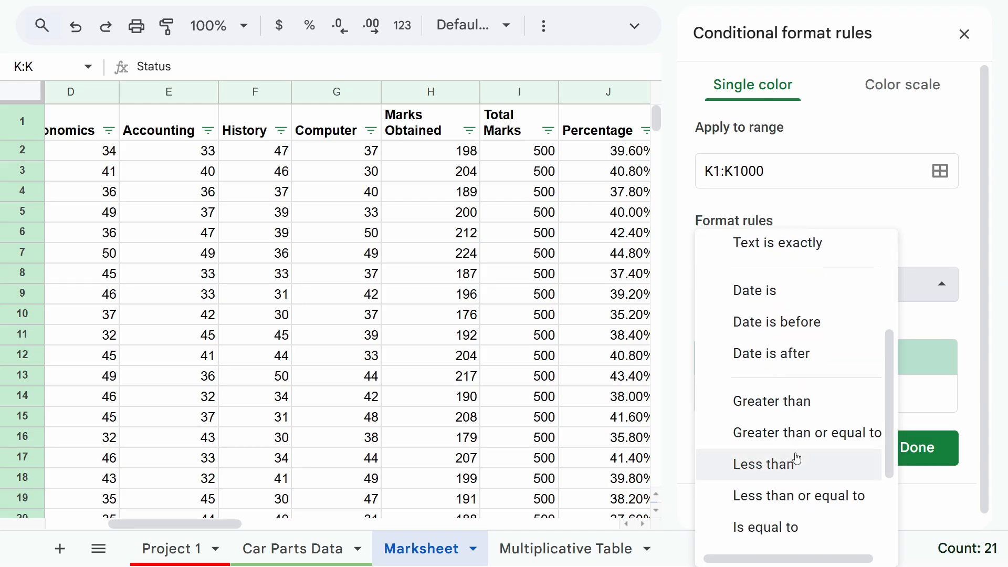
scroll(792, 462, down, 3)
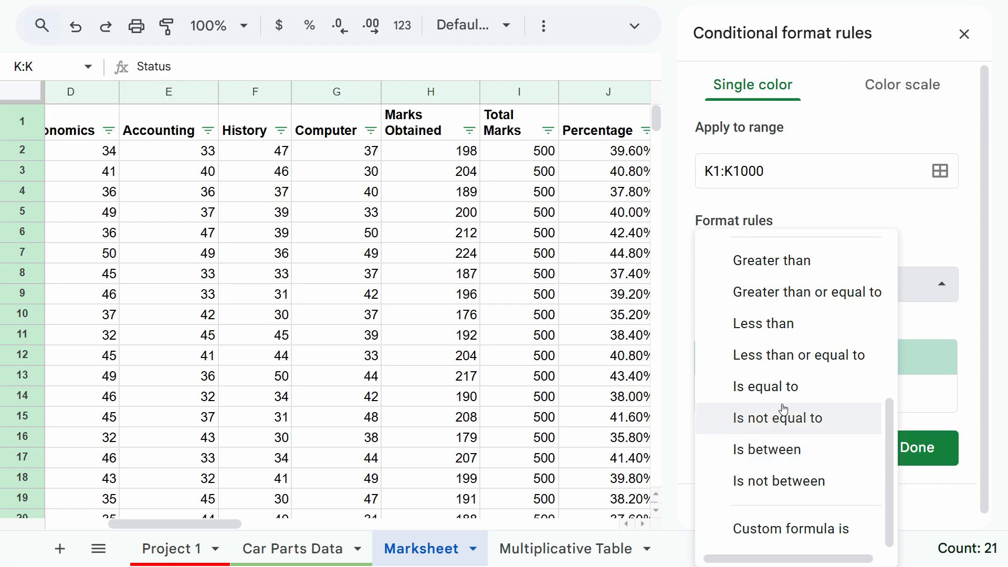
scroll(783, 404, up, 5)
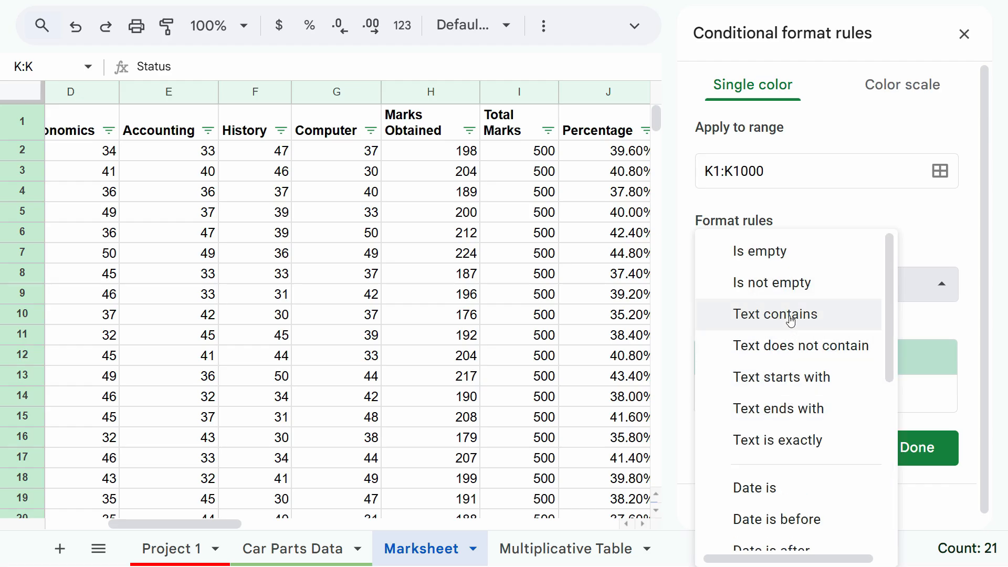
click(964, 33)
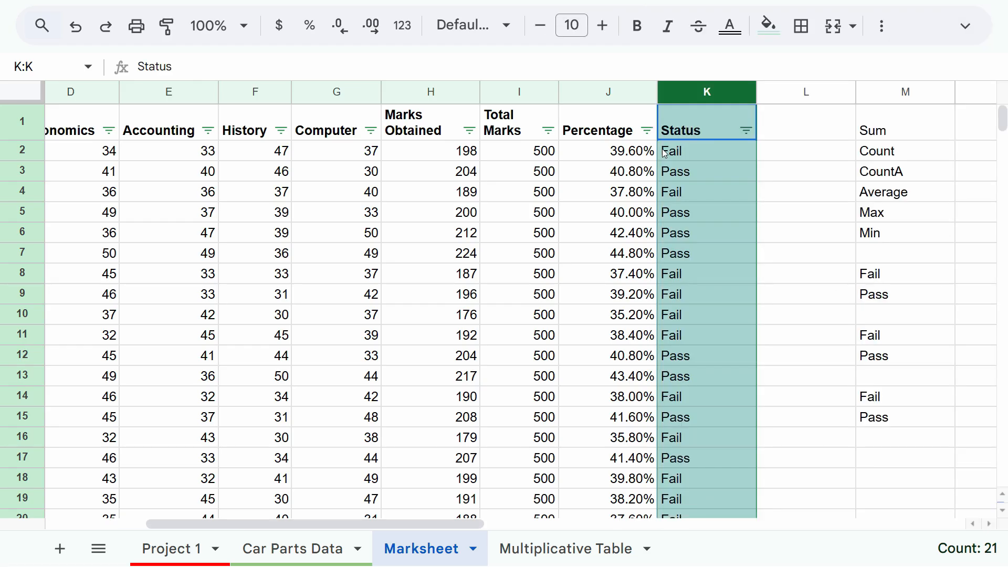
Reopen the Status column's conditional format rules and delete the "Cell is not empty" rule on K1:K1000.
right_click(711, 97)
scroll(800, 493, down, 3)
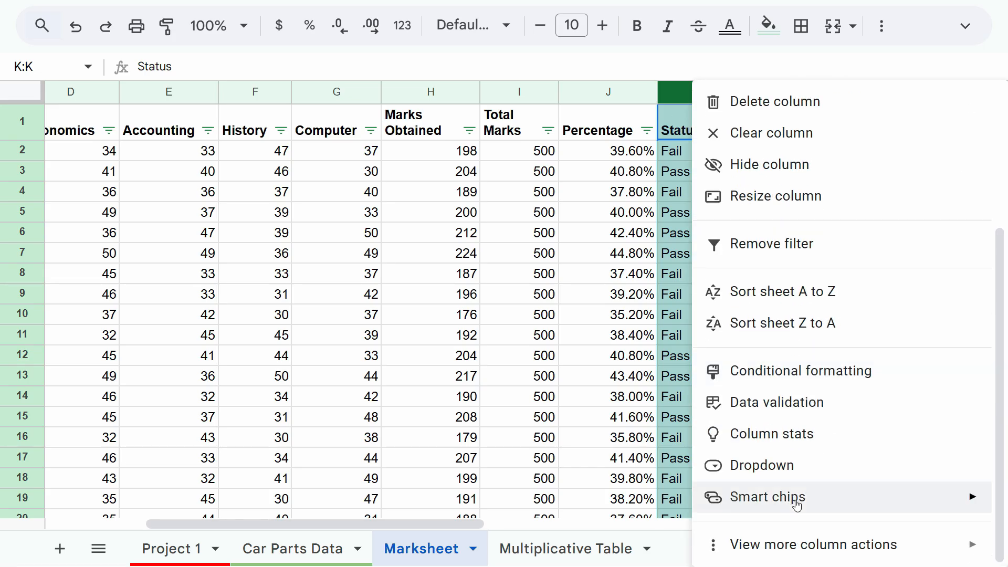
click(802, 379)
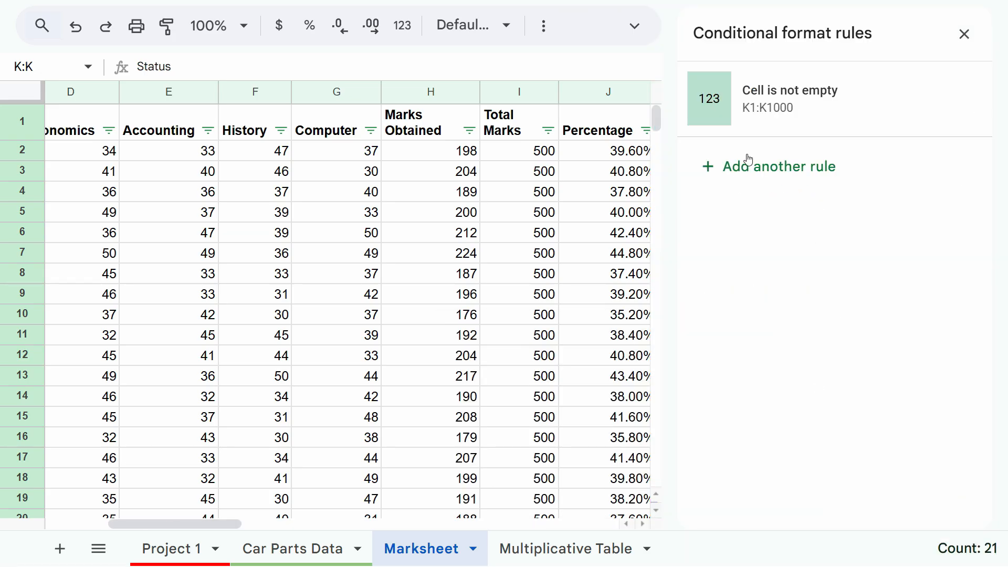
click(930, 100)
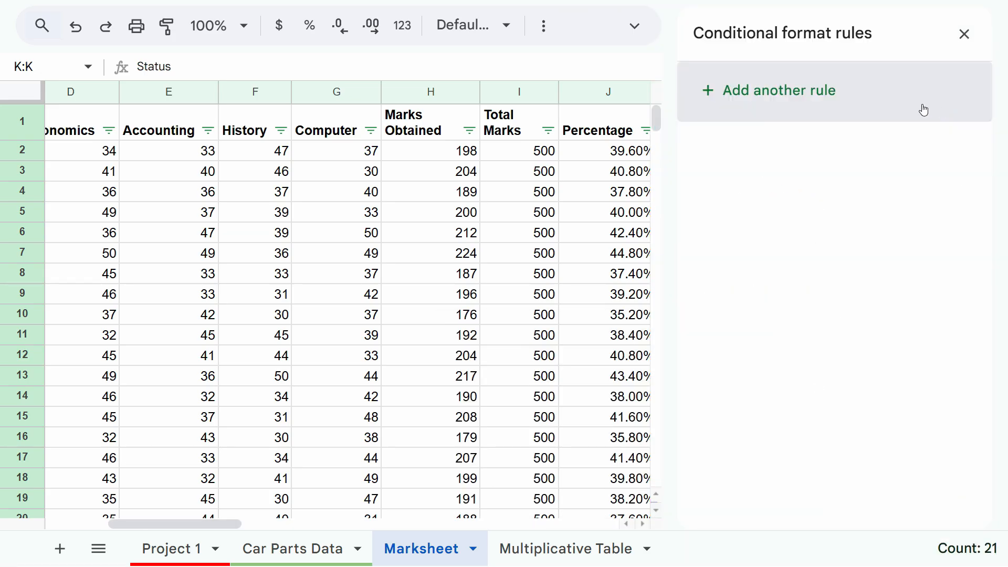
Add a conditional format rule on K1:K1000 for text containing "Pass", using the default green style.
click(786, 104)
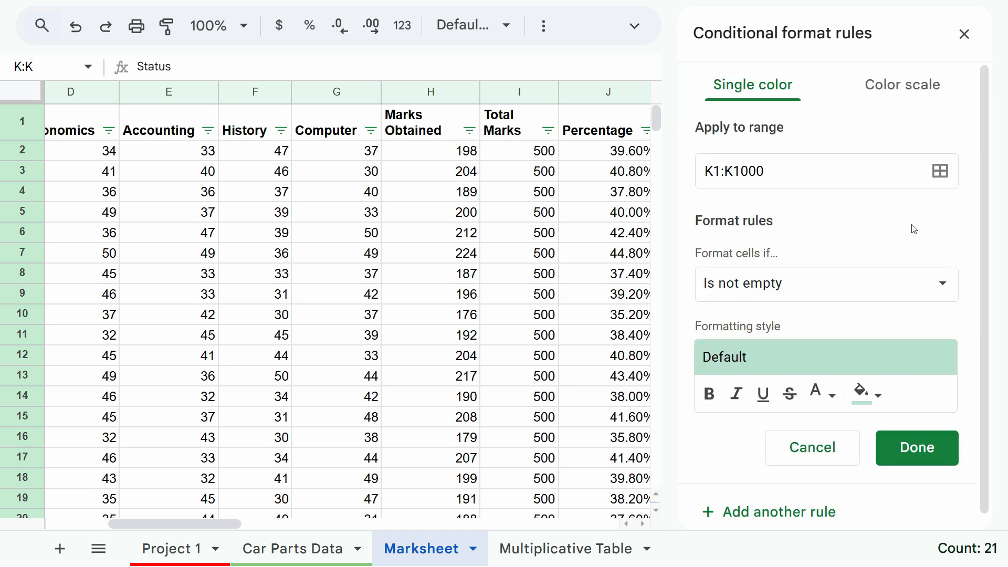
click(794, 292)
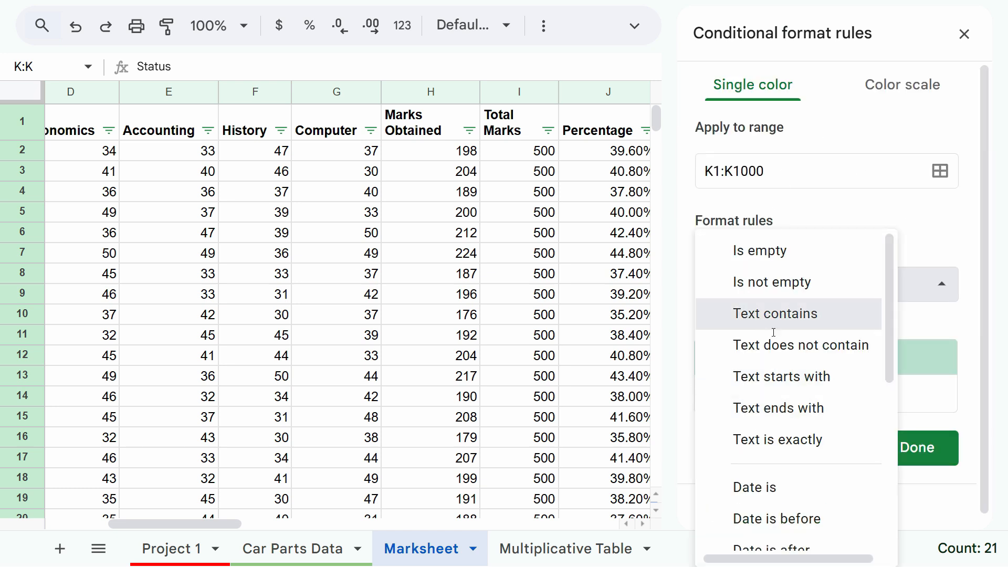
click(762, 316)
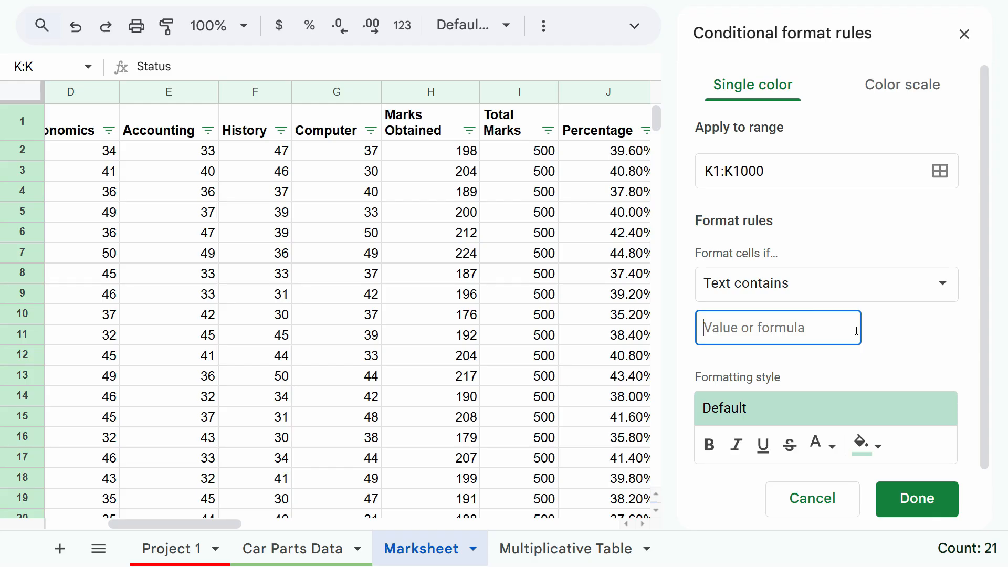
text(Pass)
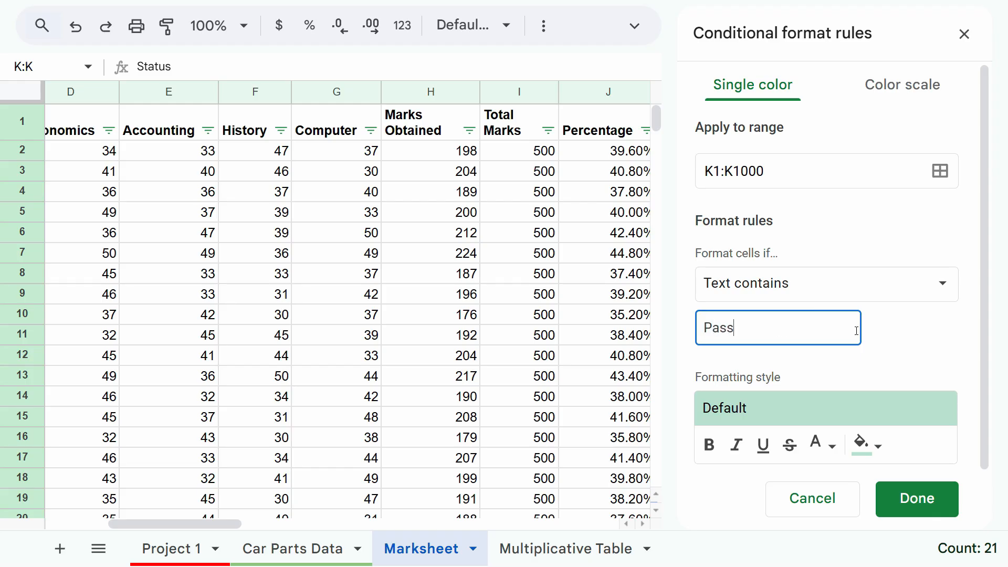
click(757, 416)
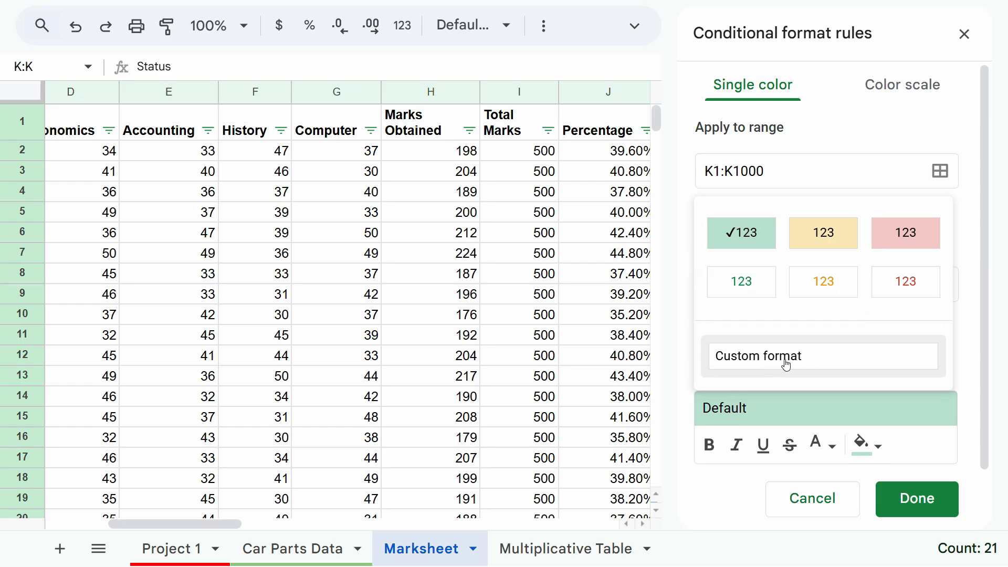
click(742, 419)
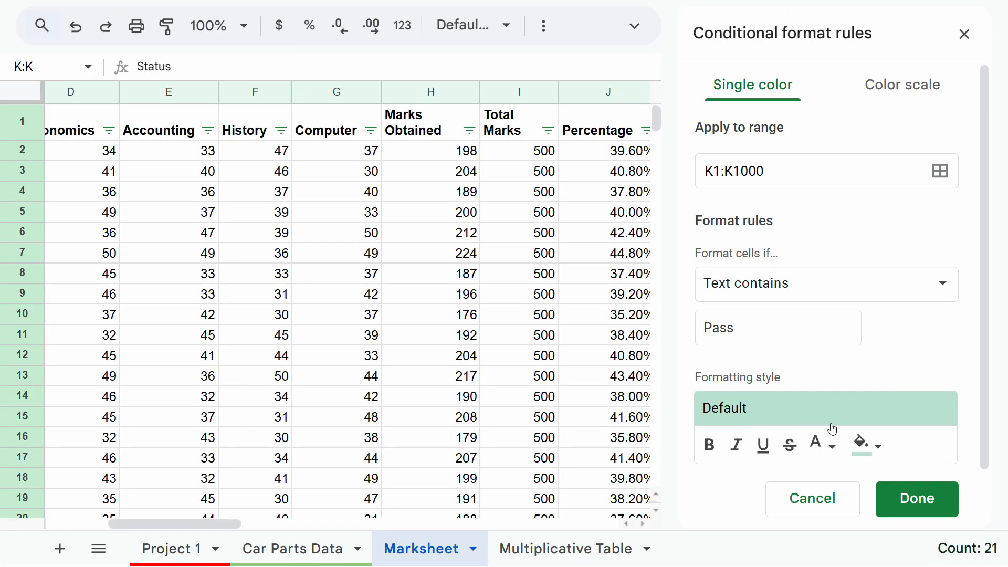
click(934, 504)
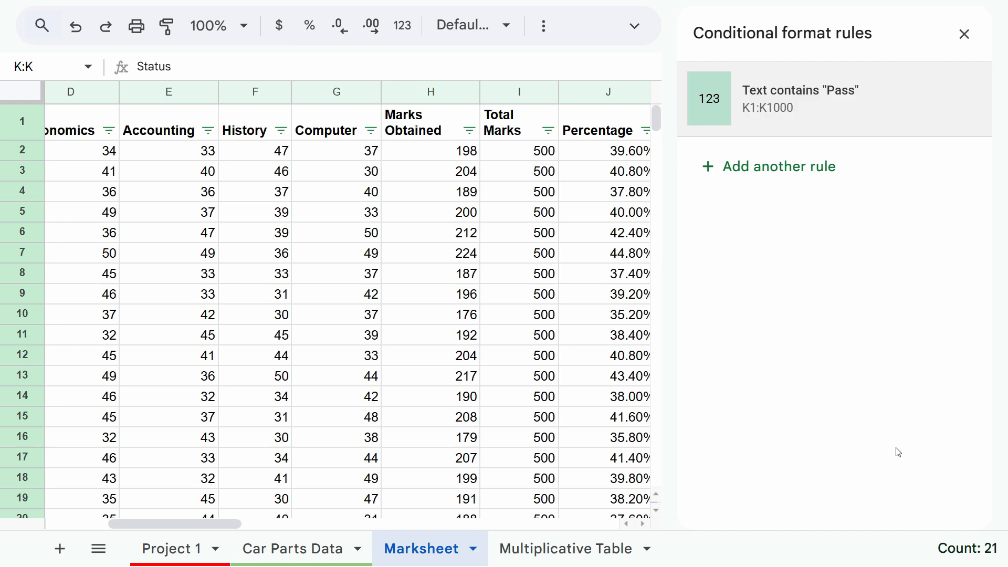
click(964, 34)
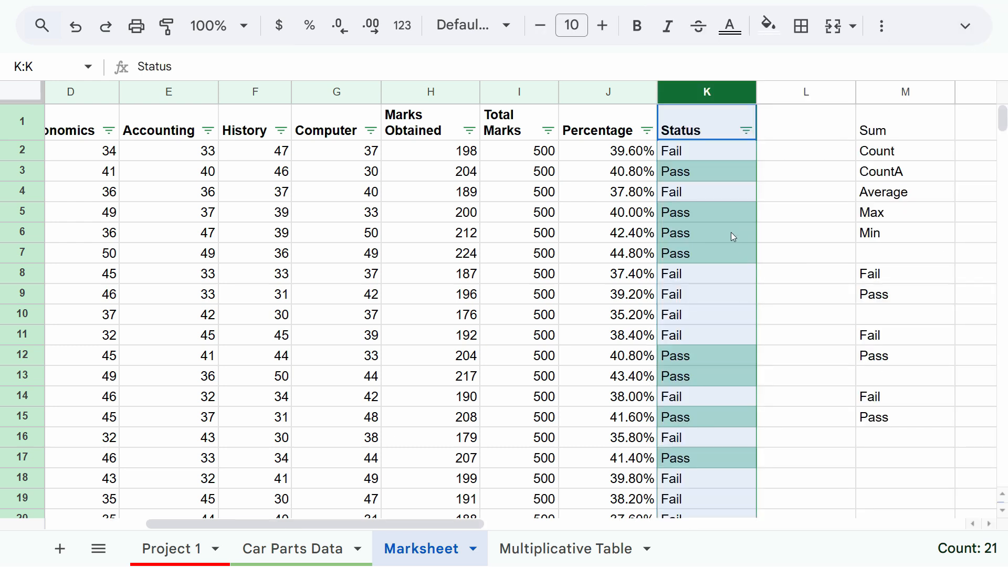
click(729, 215)
click(675, 176)
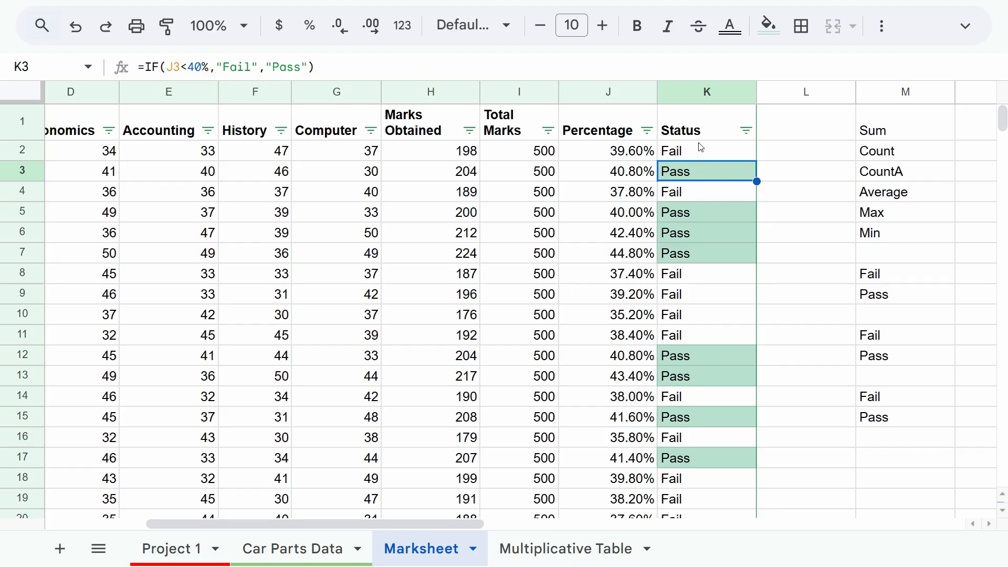
click(702, 95)
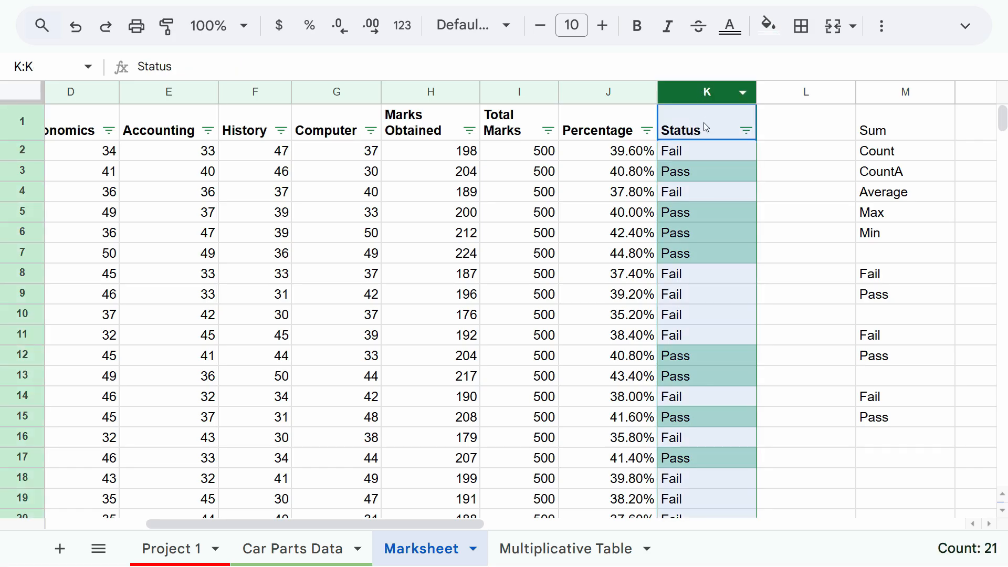
click(693, 194)
click(700, 151)
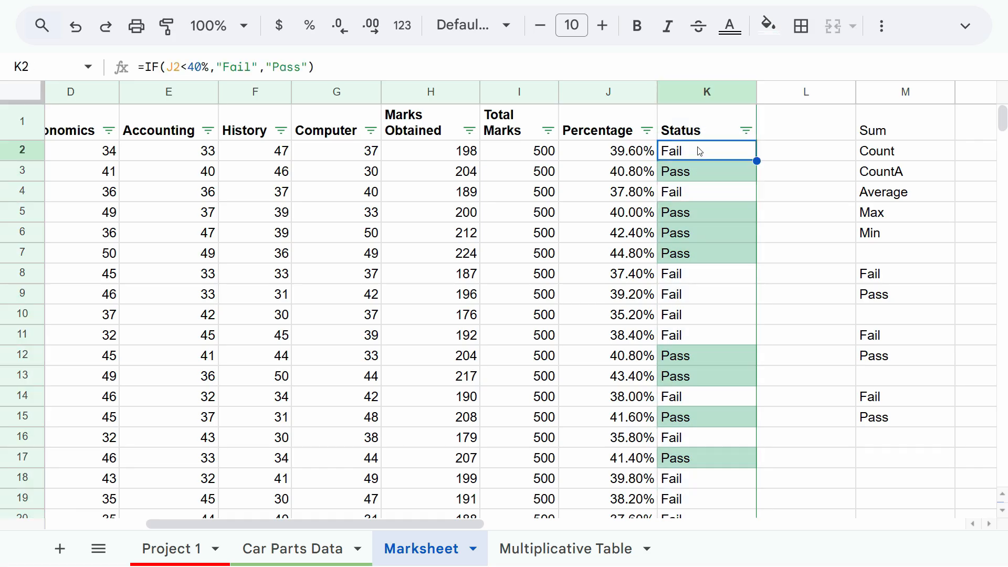
Add another conditional format rule on the Status column, K1:K1000, for text containing "Fail".
click(707, 94)
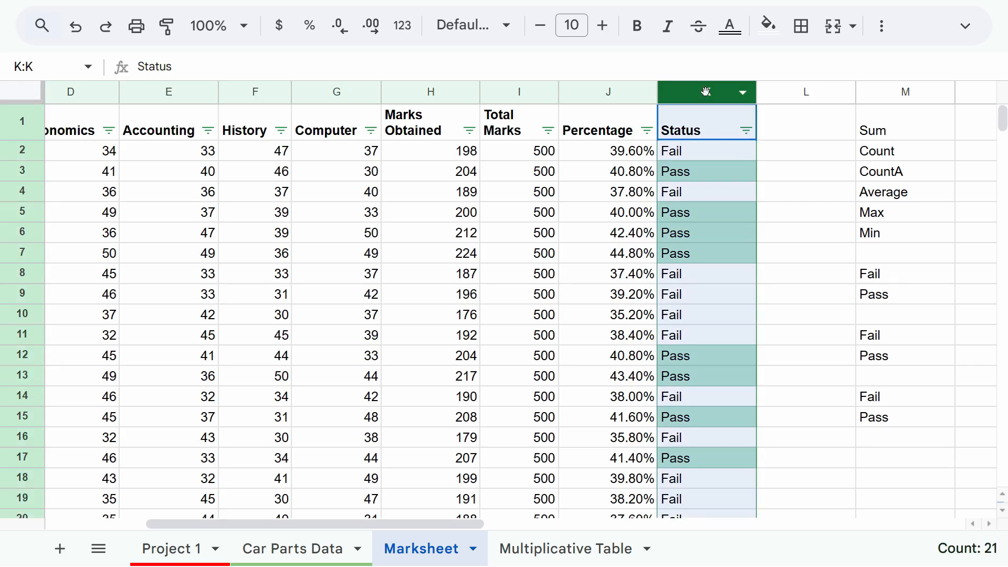
right_click(707, 92)
scroll(871, 441, down, 3)
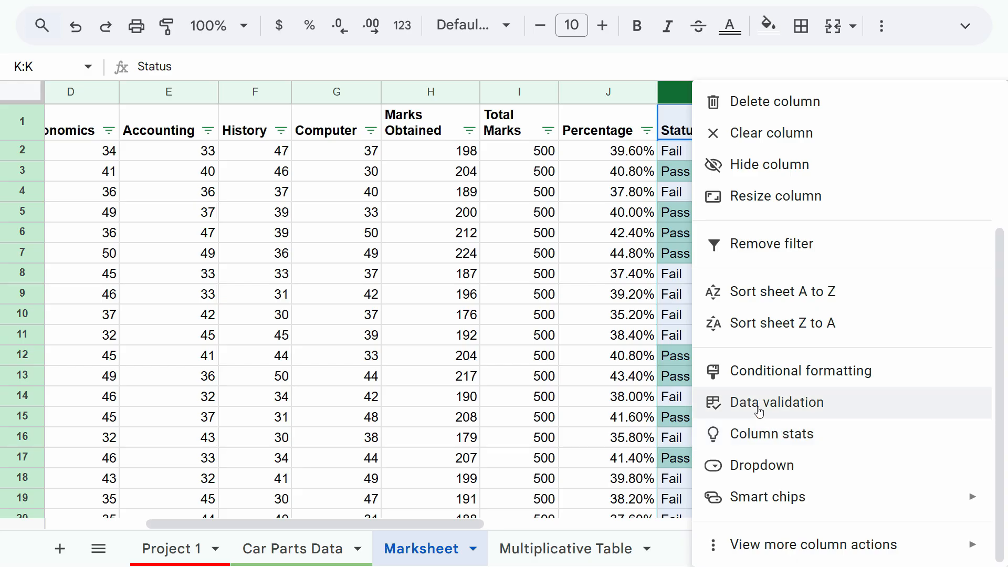
click(763, 378)
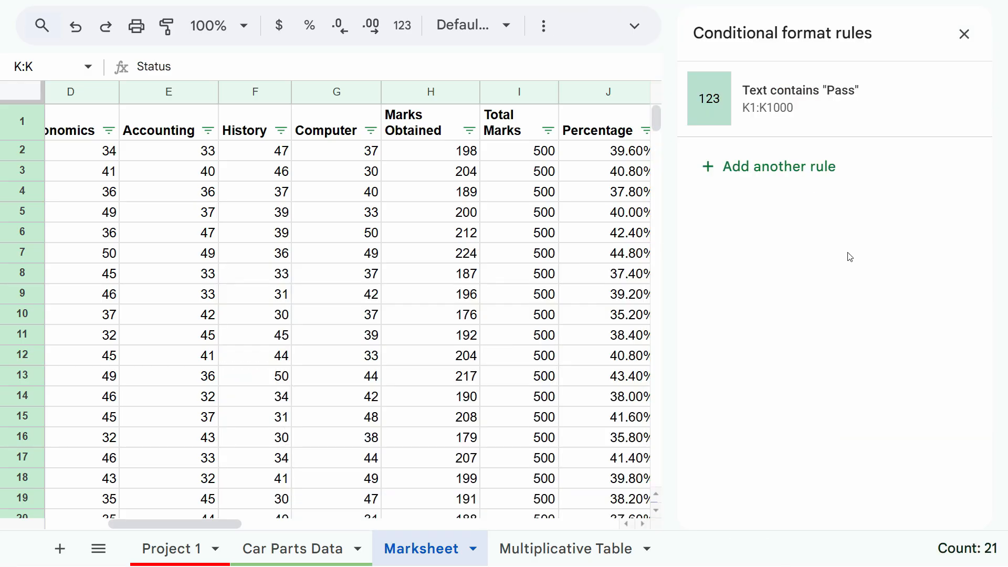
click(745, 169)
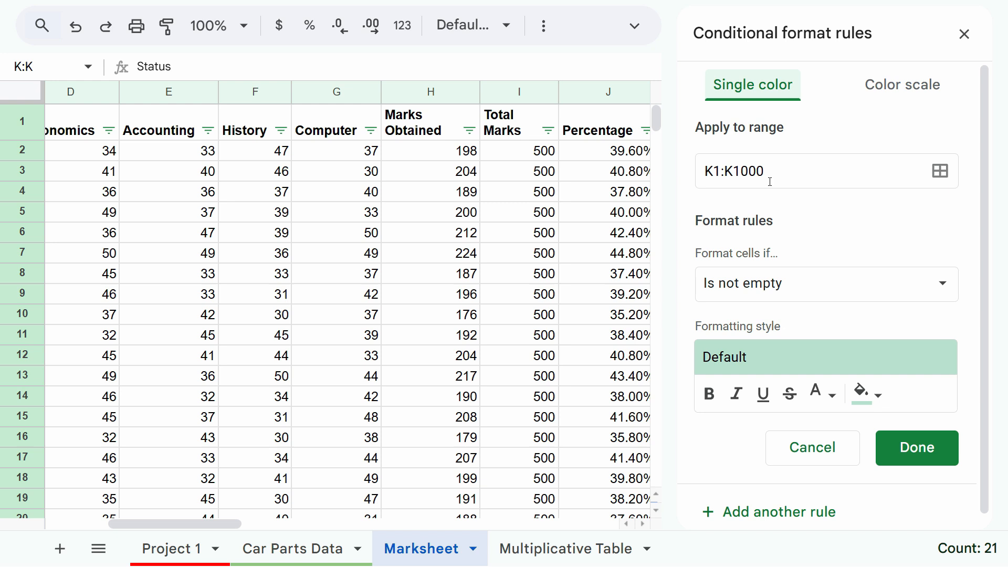
click(761, 307)
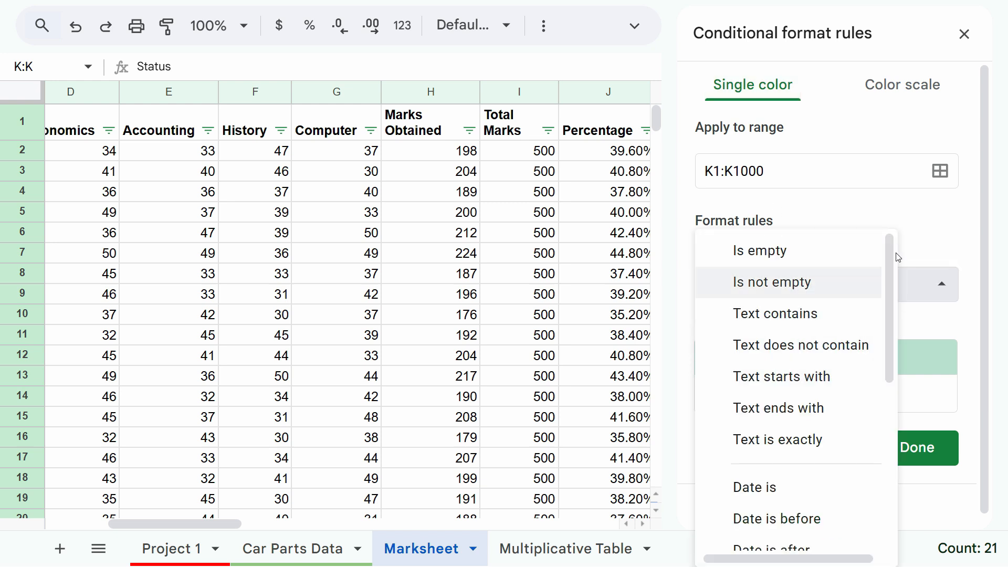
scroll(850, 366, down, 3)
scroll(845, 370, up, 3)
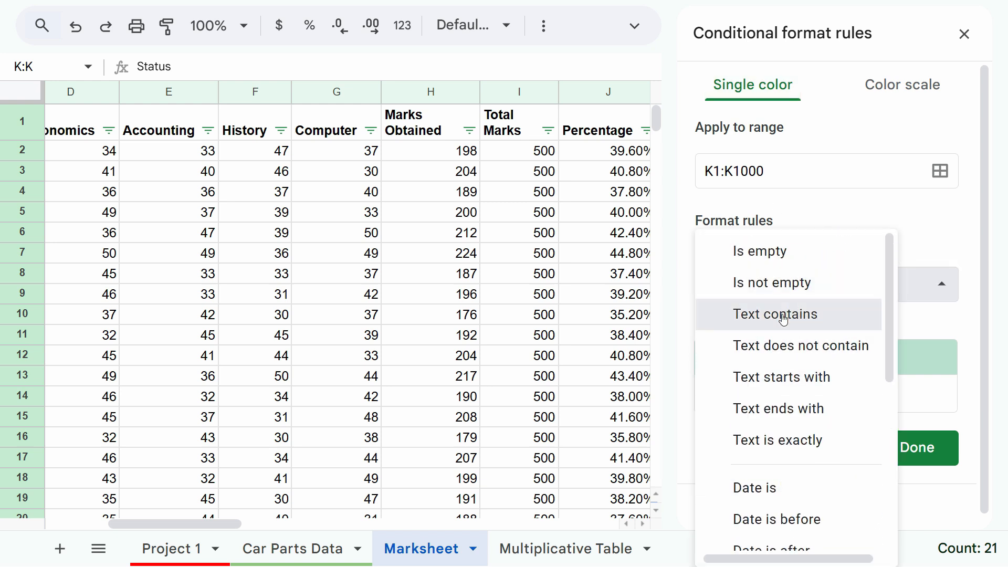
click(793, 313)
click(764, 336)
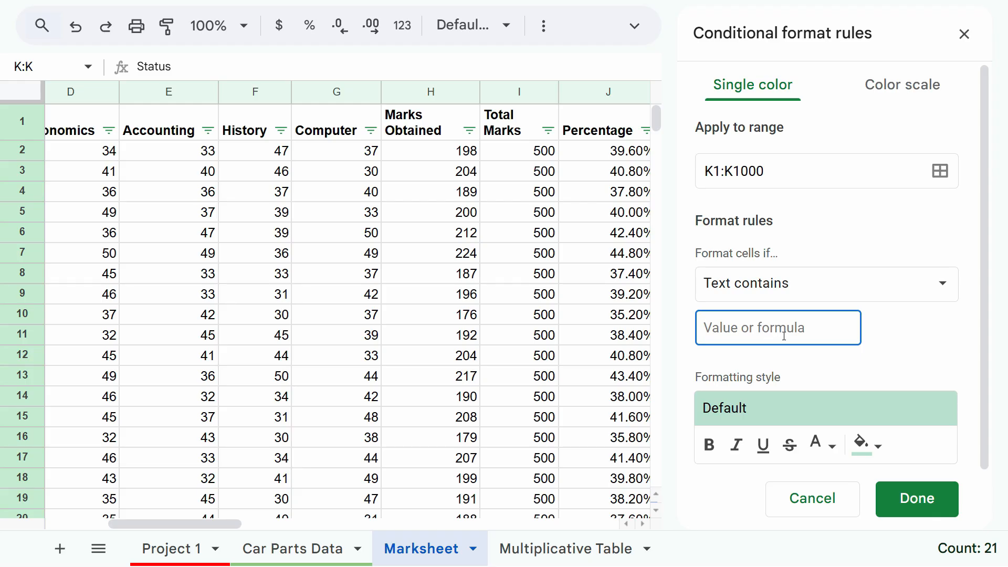
text(Fail)
Apply the preset light red fill style to the "Fail" rule, save it and close the conditional format rules.
click(771, 416)
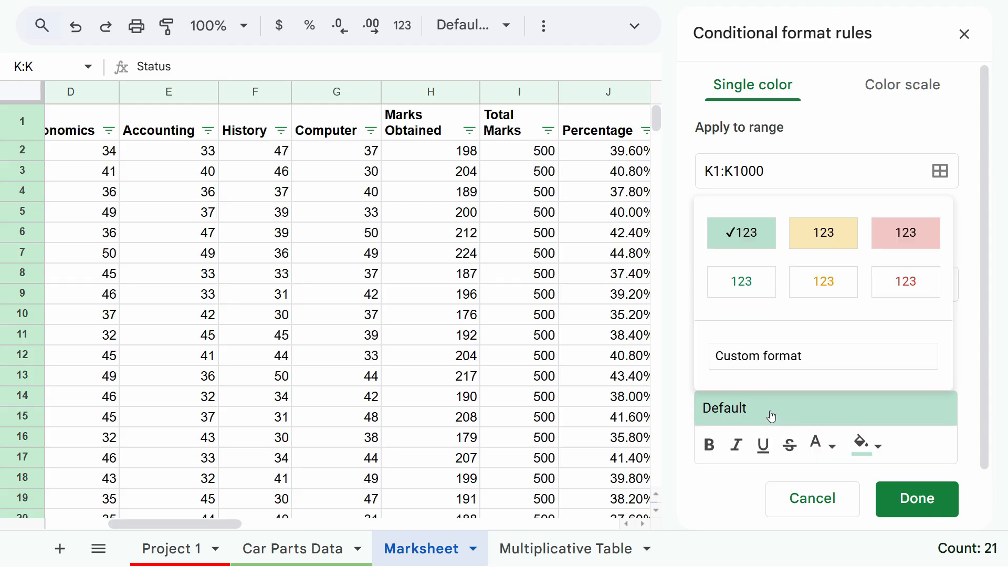
click(914, 245)
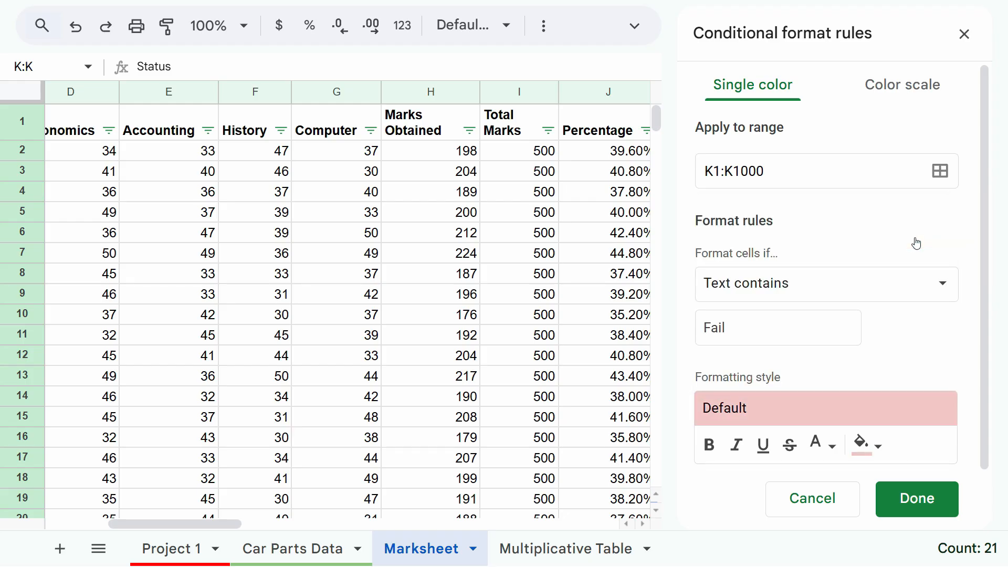
click(927, 504)
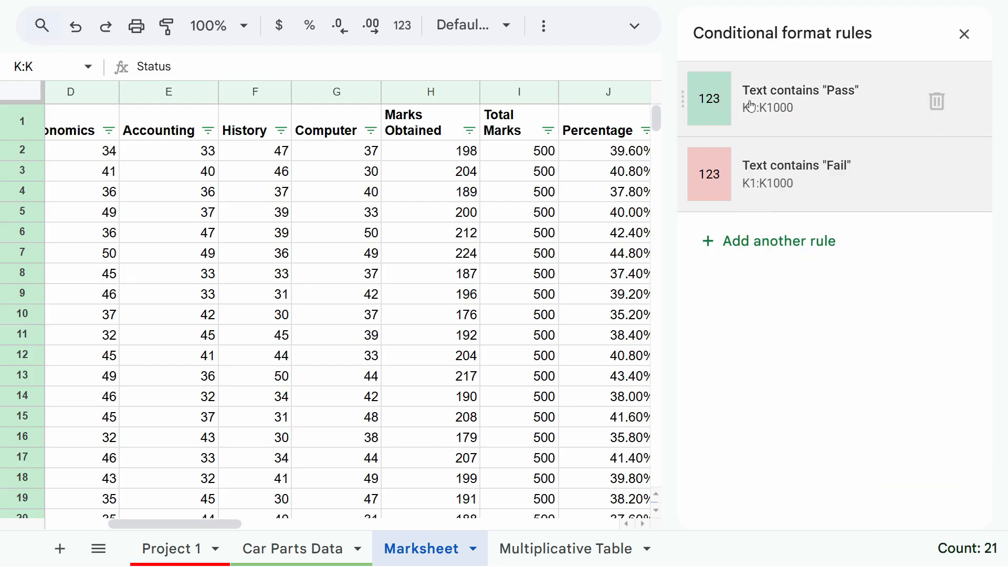
click(964, 34)
Examine the coloured Pass and Fail results and their formulas in the first rows of the Status column.
click(689, 169)
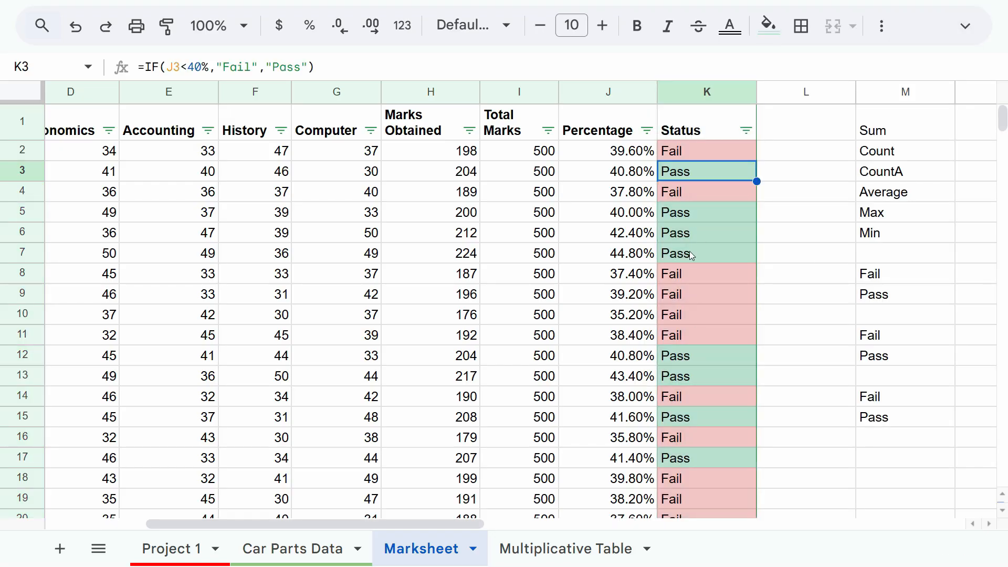
key(Up)
click(702, 232)
click(682, 150)
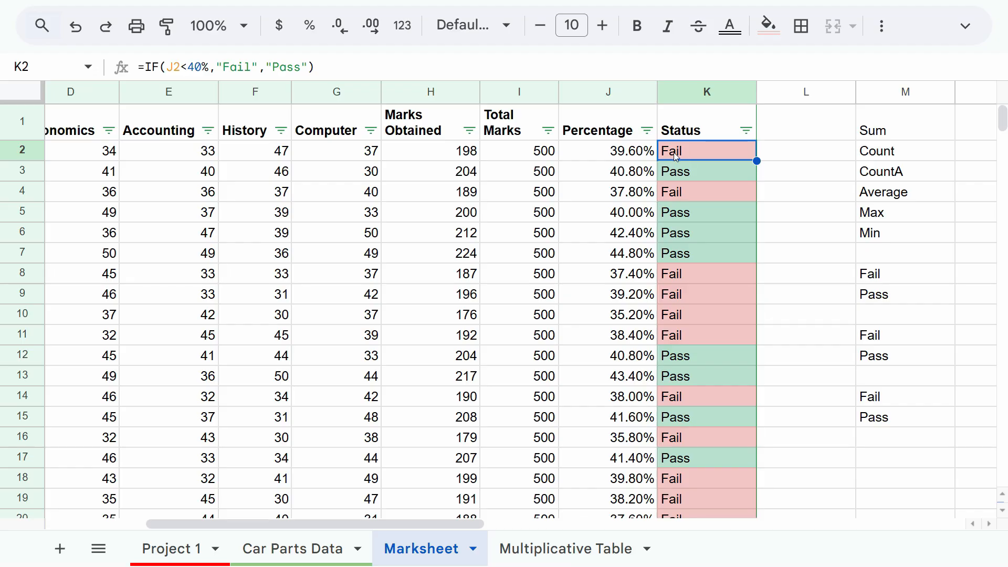
key(Down)
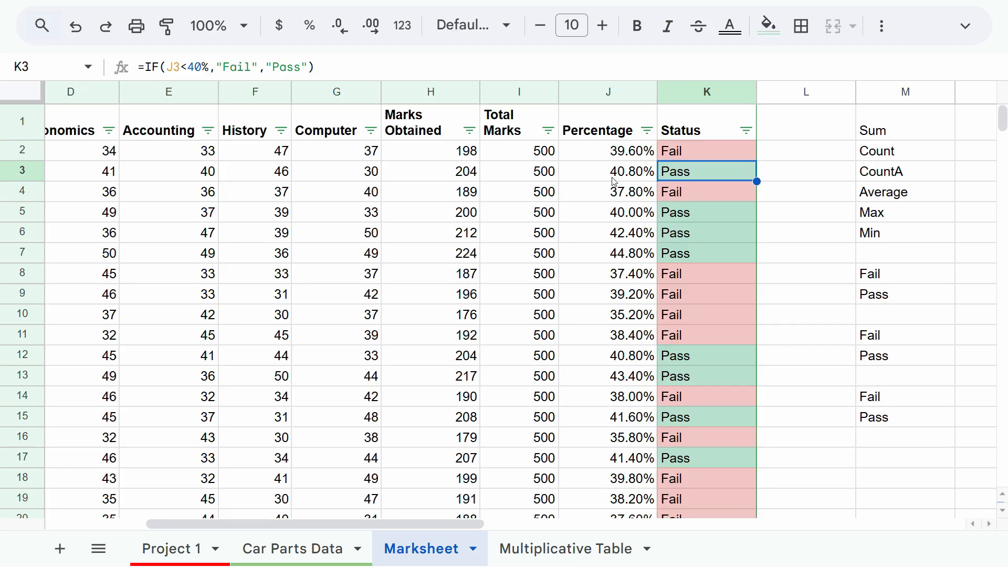
click(698, 151)
click(695, 170)
Test the Status highlighting by setting the percentage in J2 to 41%, check K2, and undo the change.
click(615, 155)
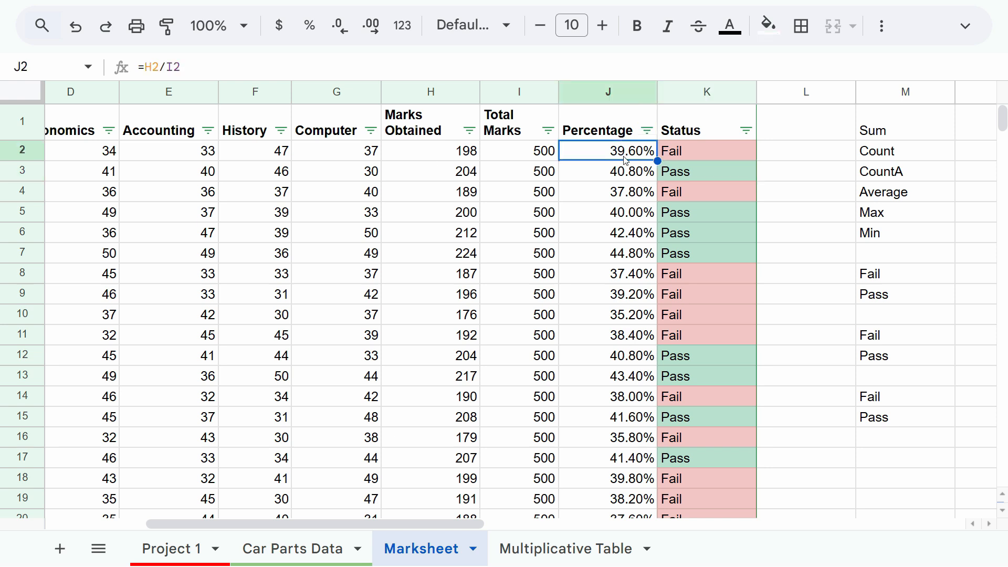
text(41)
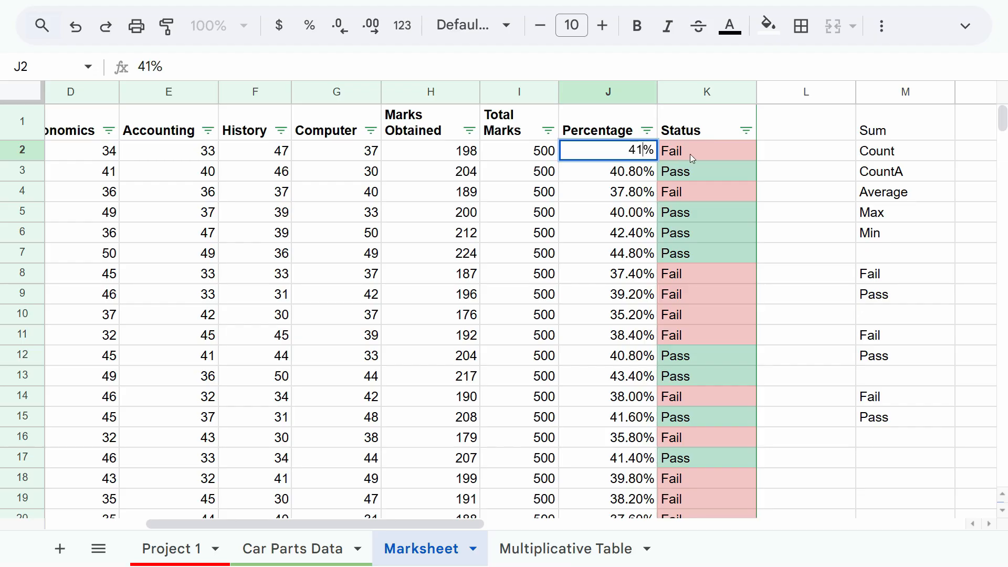
key(Return)
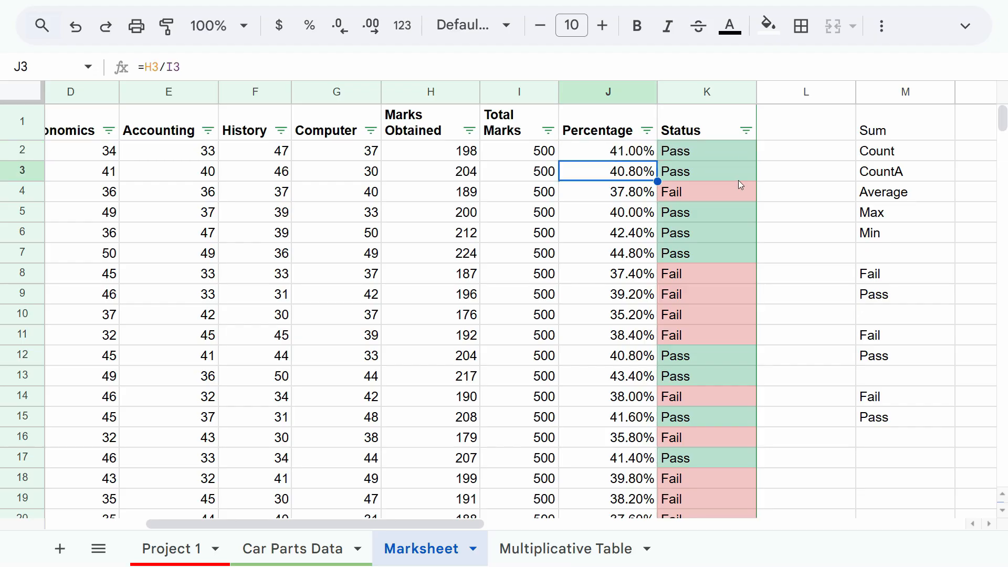
click(723, 153)
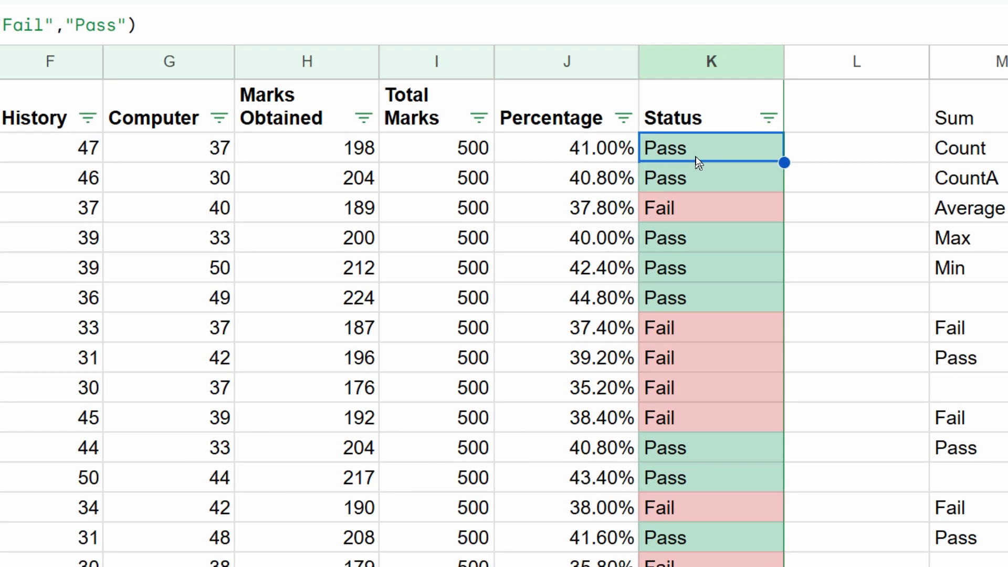
key(Left)
key(ctrl+z)
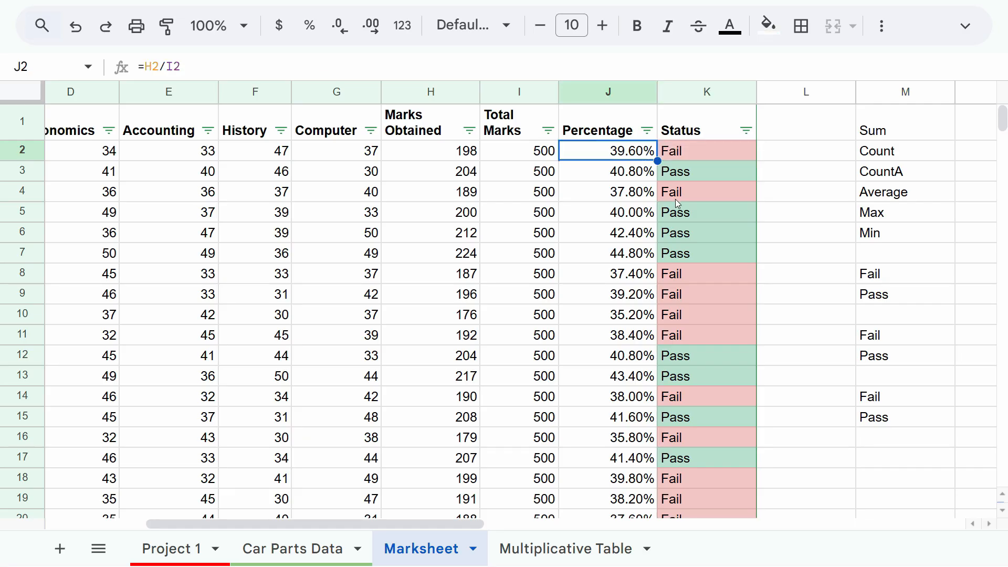
Test the Status highlighting by entering 5 as the percentage in J3, and undo the change.
key(Down)
key(Up)
key(Down)
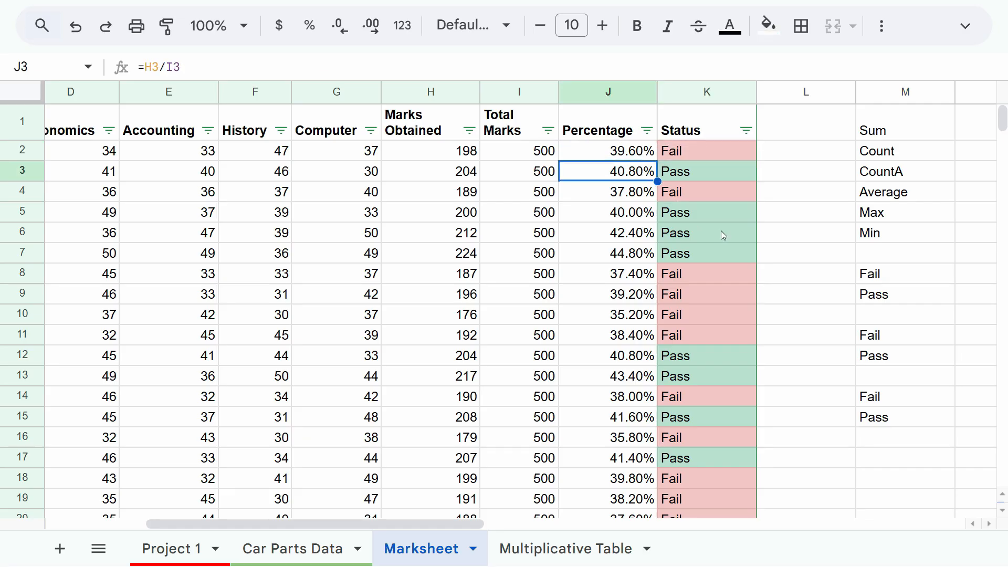
text(5)
key(Return)
key(ctrl+z)
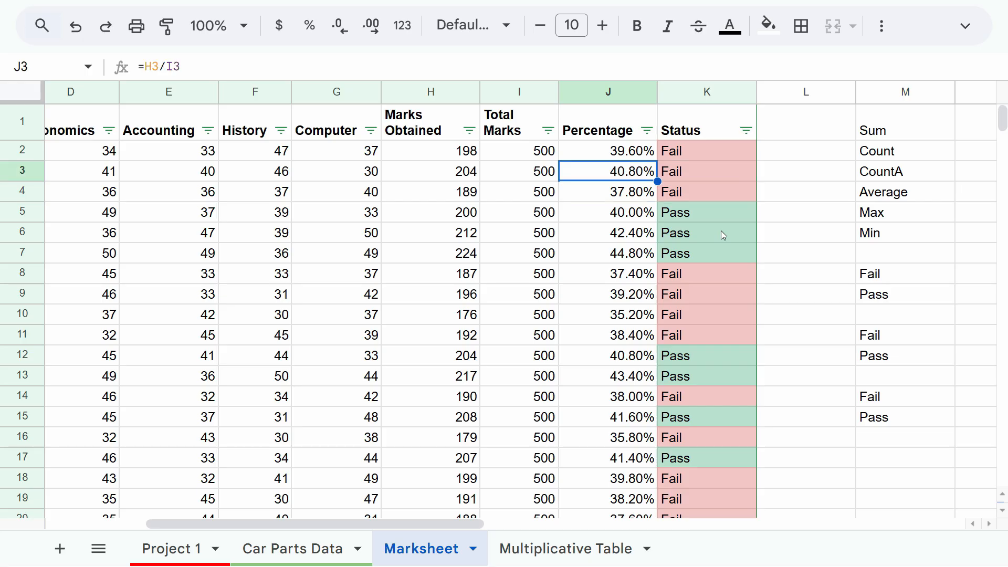
Test the Status highlighting by setting the percentage in J6 to 39%, check K6, and undo the change.
key(Down)
key(Down)
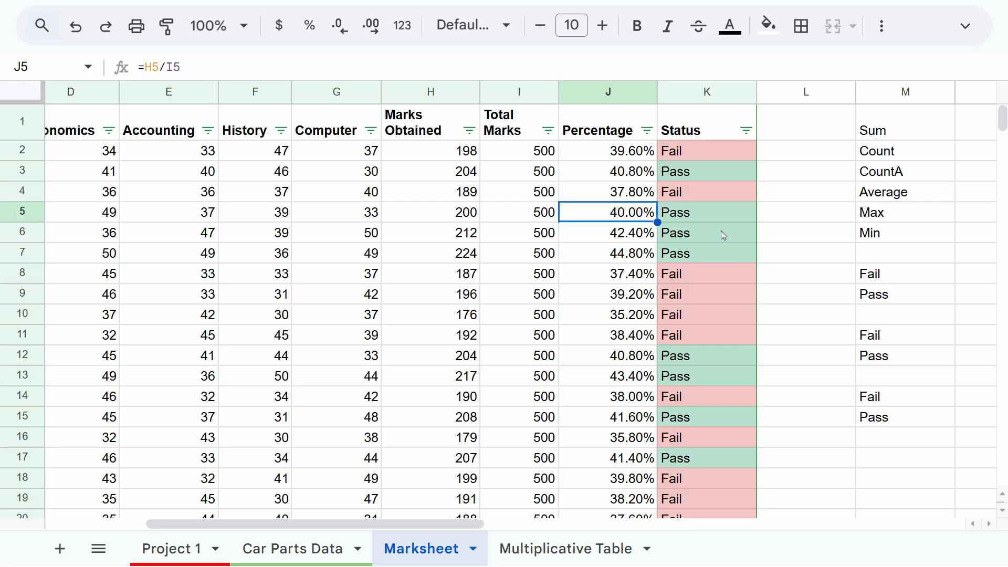
key(Down)
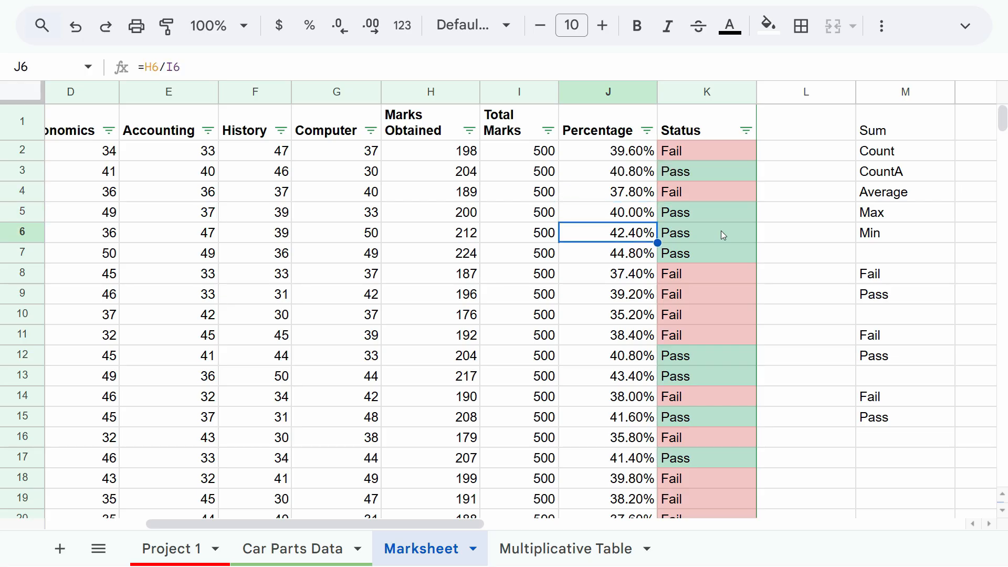
text(39)
key(Return)
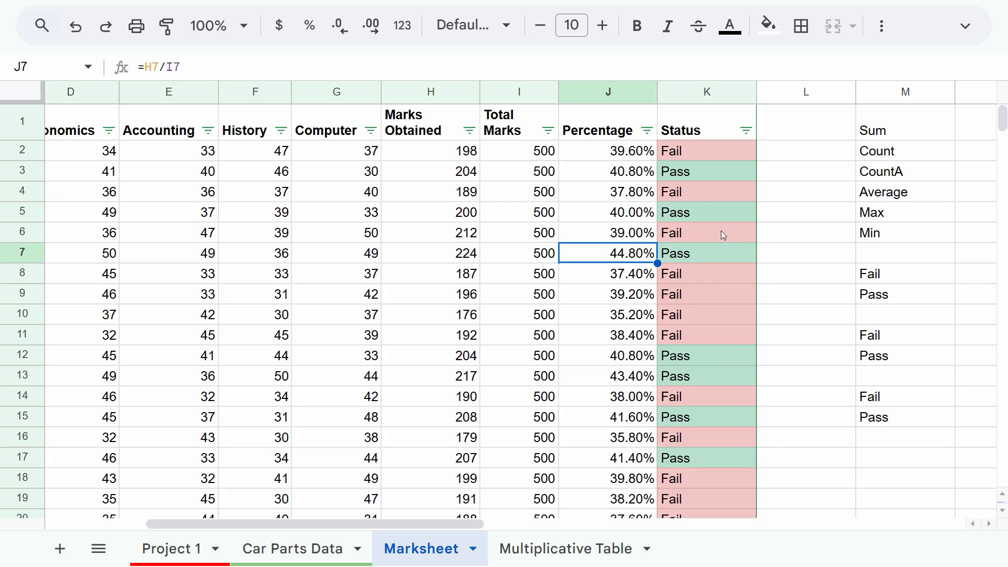
click(720, 231)
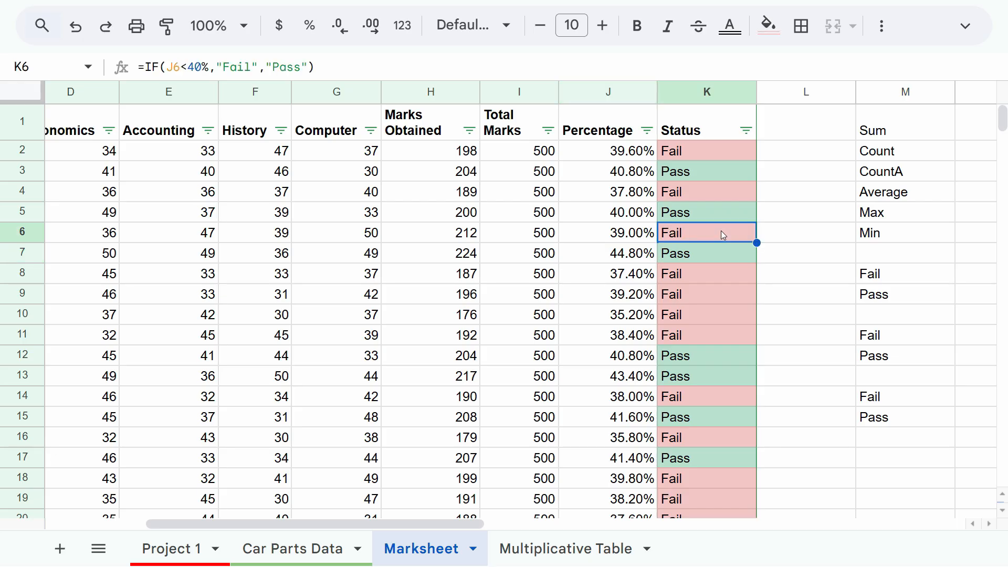
click(704, 207)
key(ctrl+z)
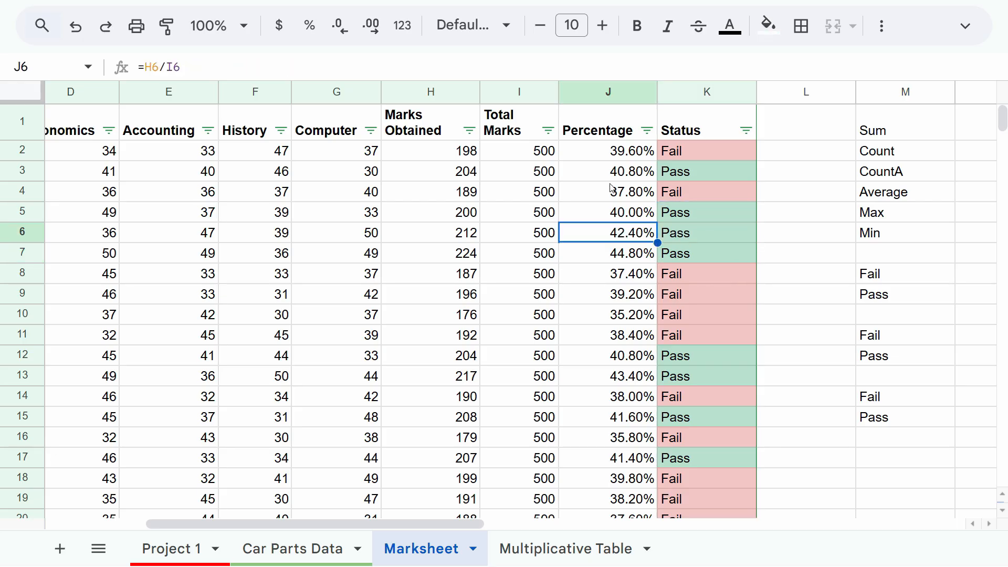
Start a conditional format rule on the entire Computer column, G1:G1000.
click(612, 189)
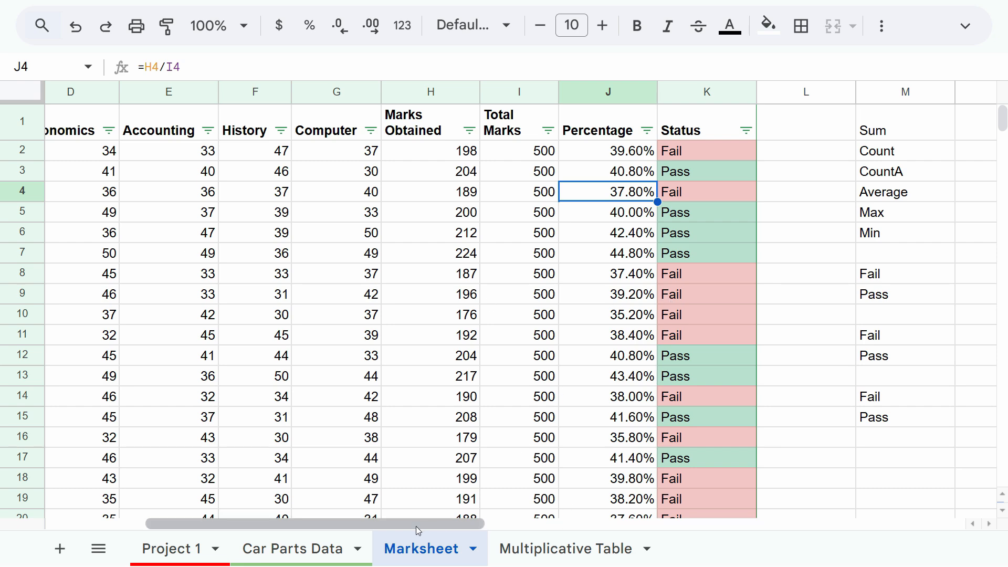
drag(479, 523, 299, 490)
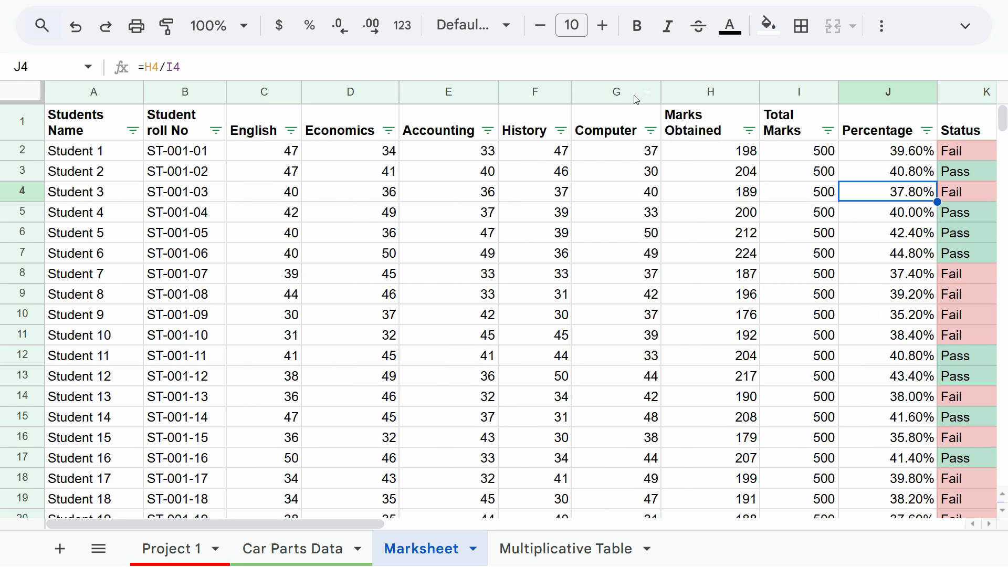
click(633, 93)
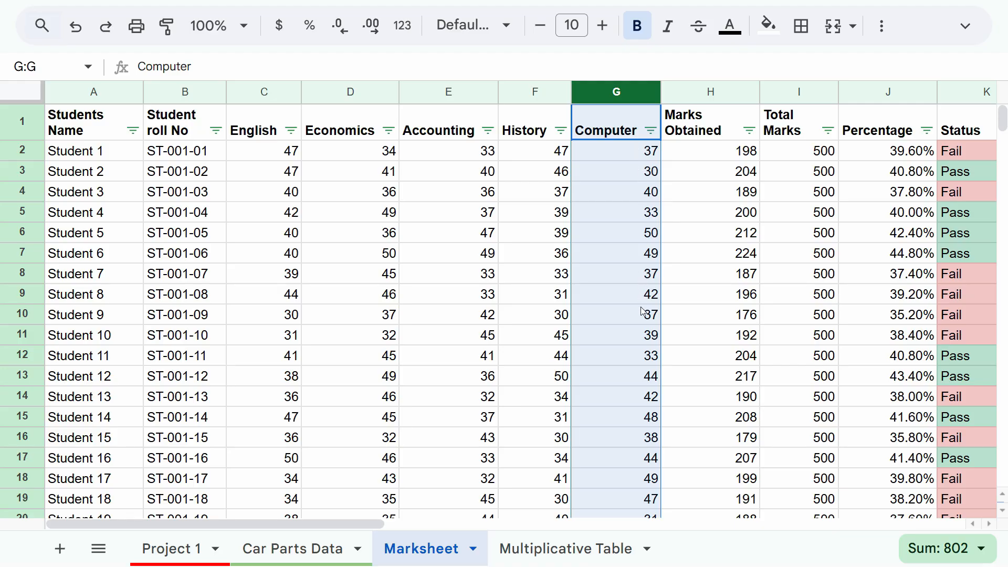
right_click(619, 92)
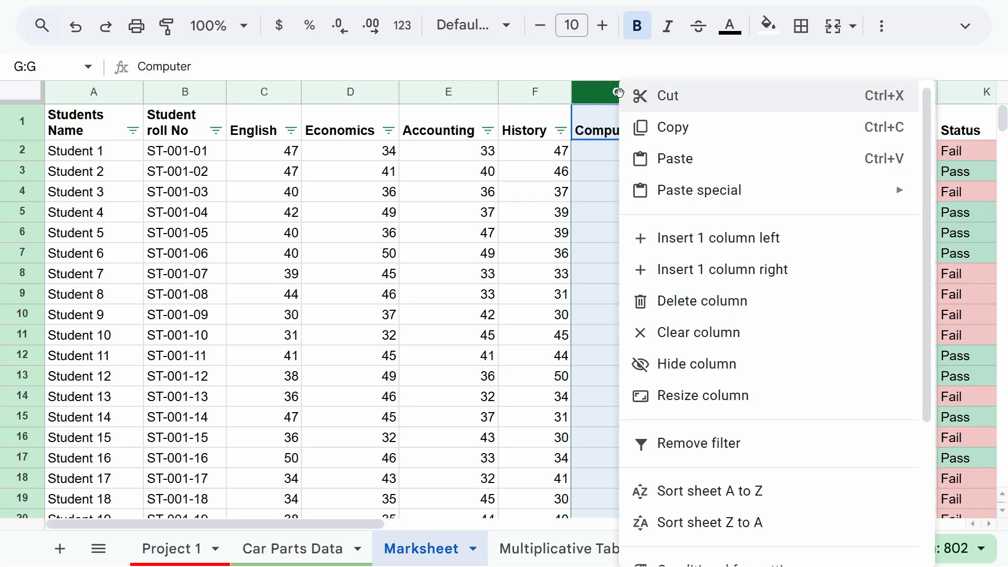
scroll(735, 335, down, 3)
click(740, 374)
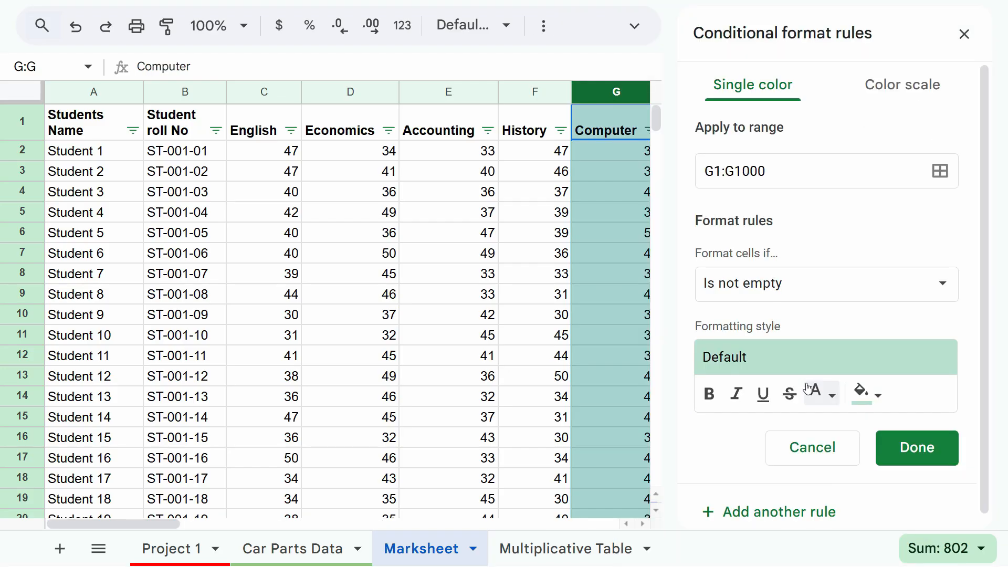
Set the Computer column rule's condition to Less than 40.
click(785, 294)
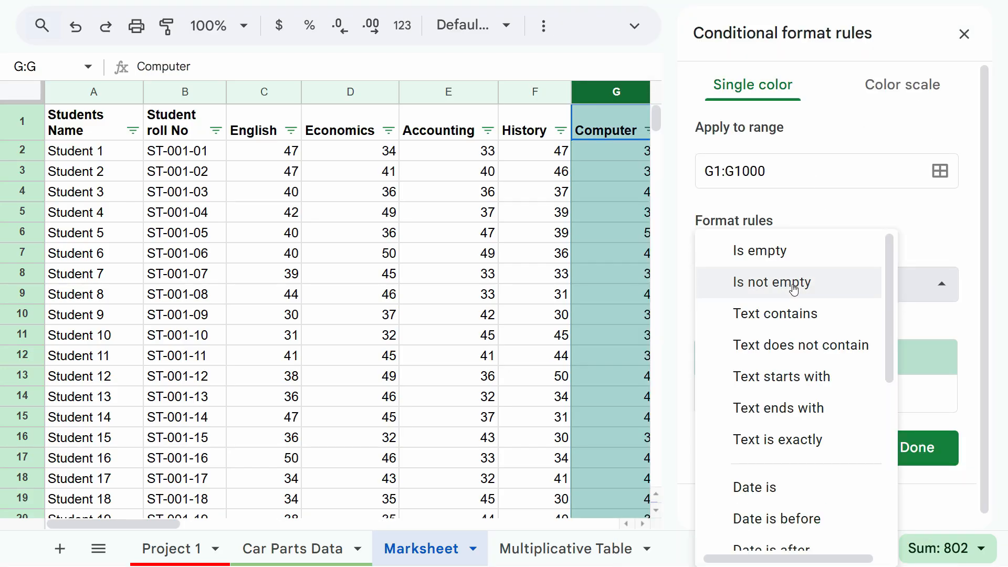
drag(888, 301, 891, 444)
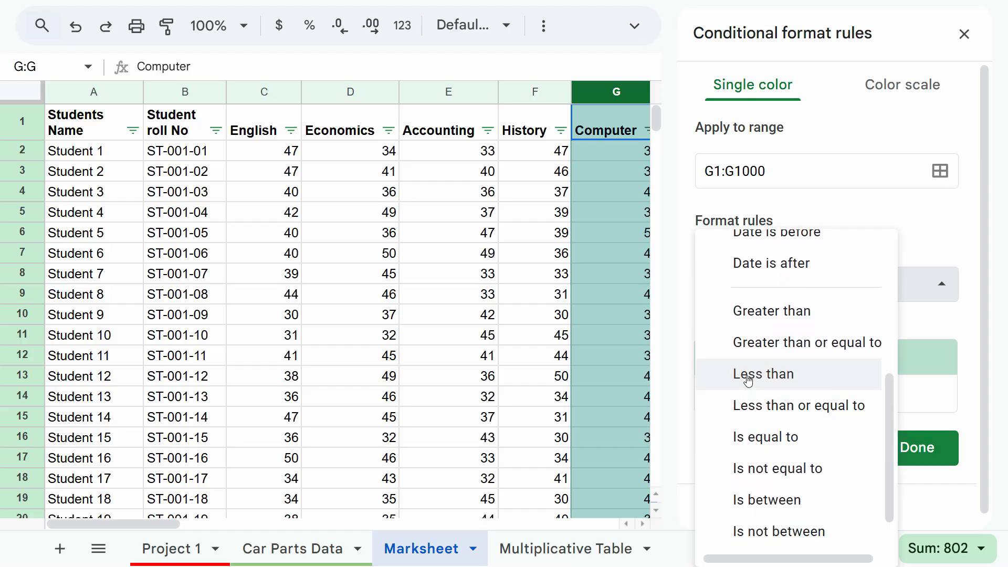
click(777, 377)
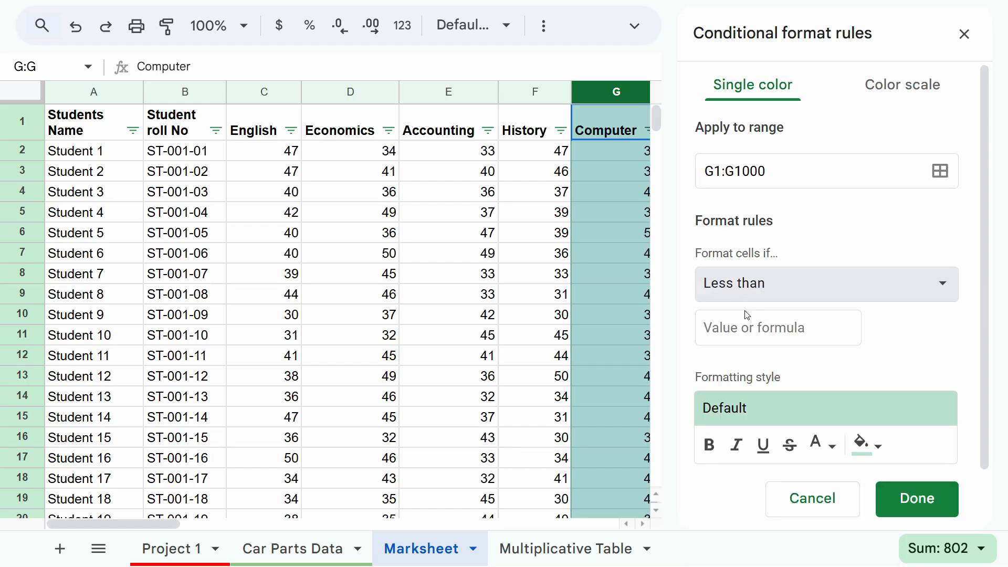
click(783, 327)
text(40)
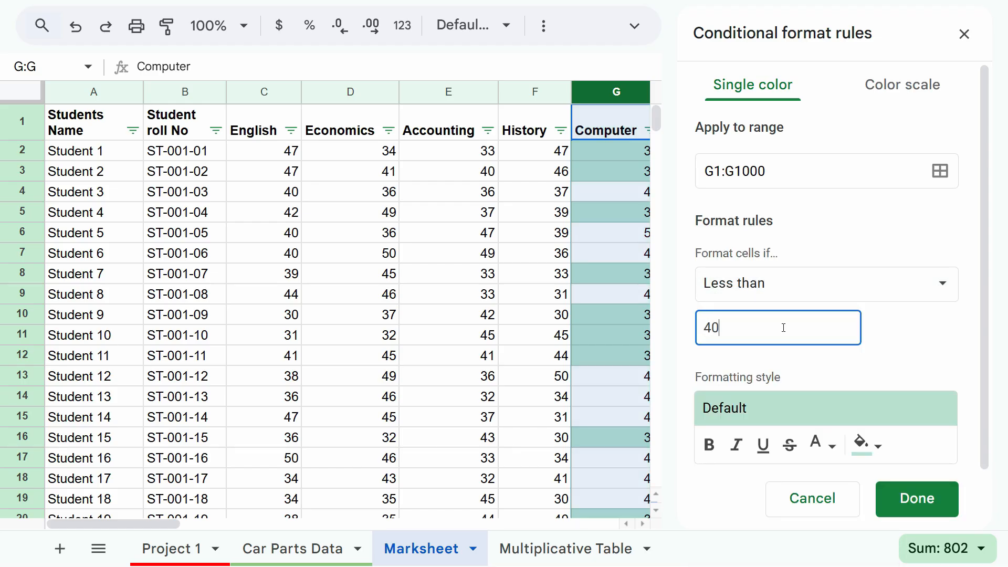
Format the less-than-40 rule with a red fill and bold white text, save it, and close the rules.
click(787, 403)
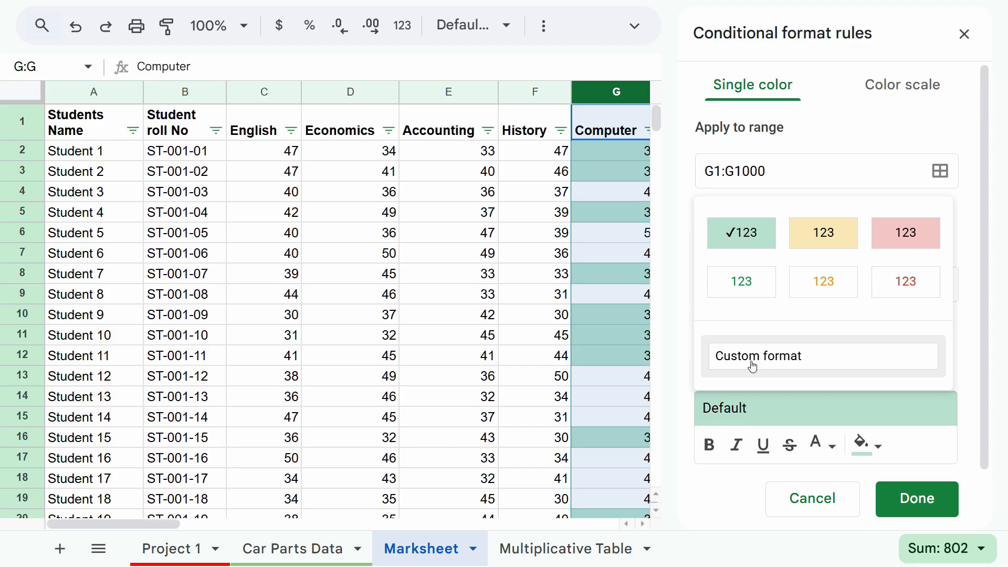
click(665, 387)
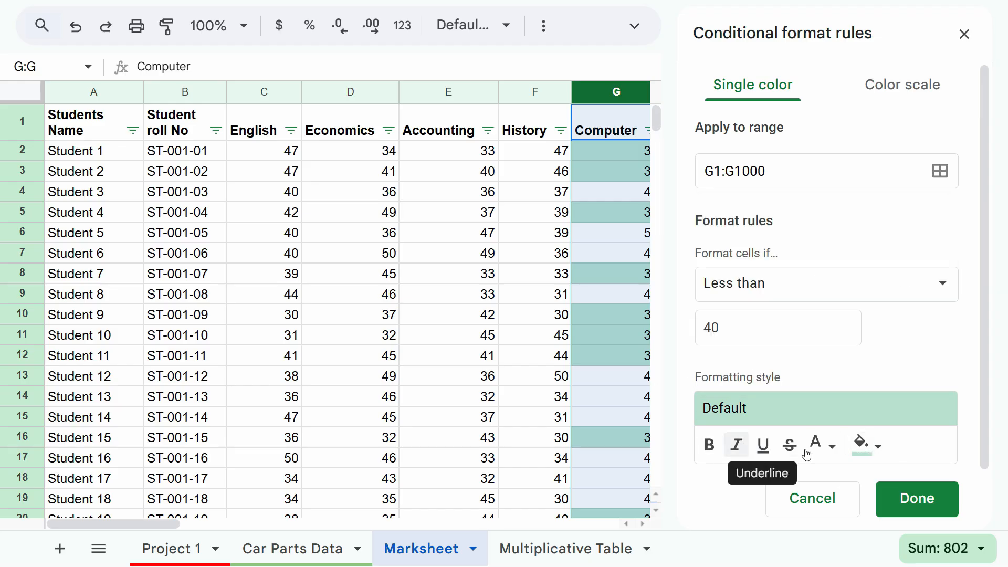
click(865, 448)
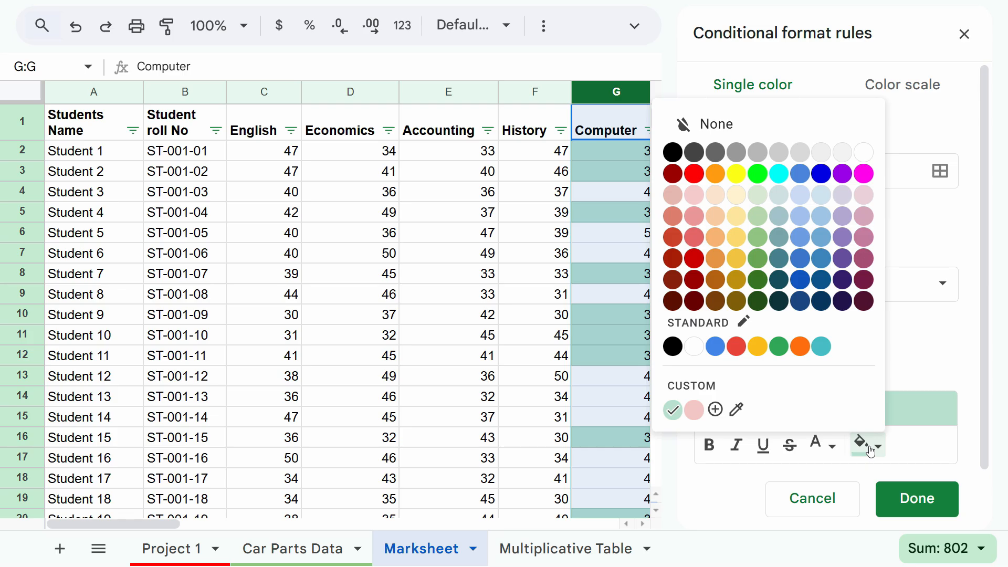
click(693, 173)
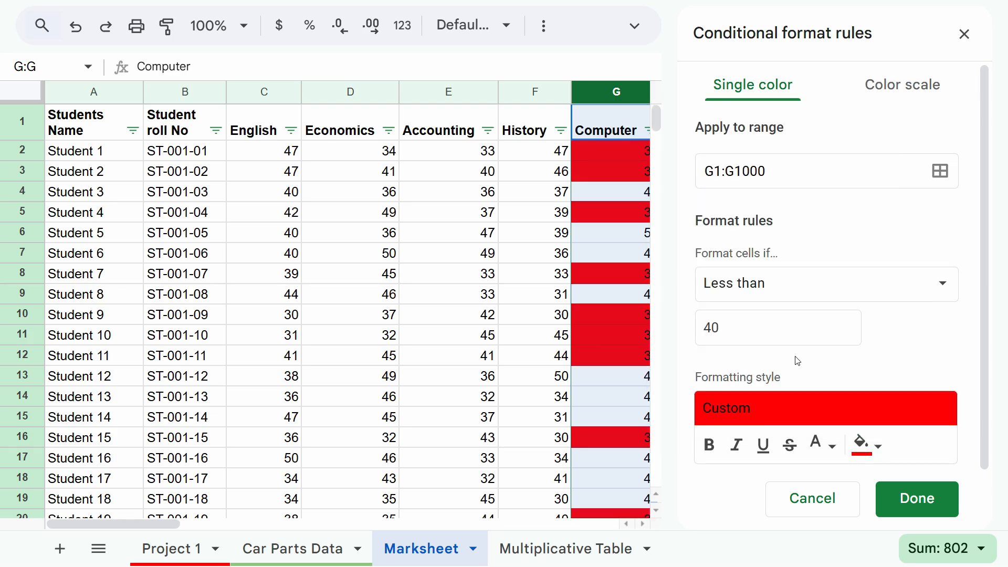
click(712, 450)
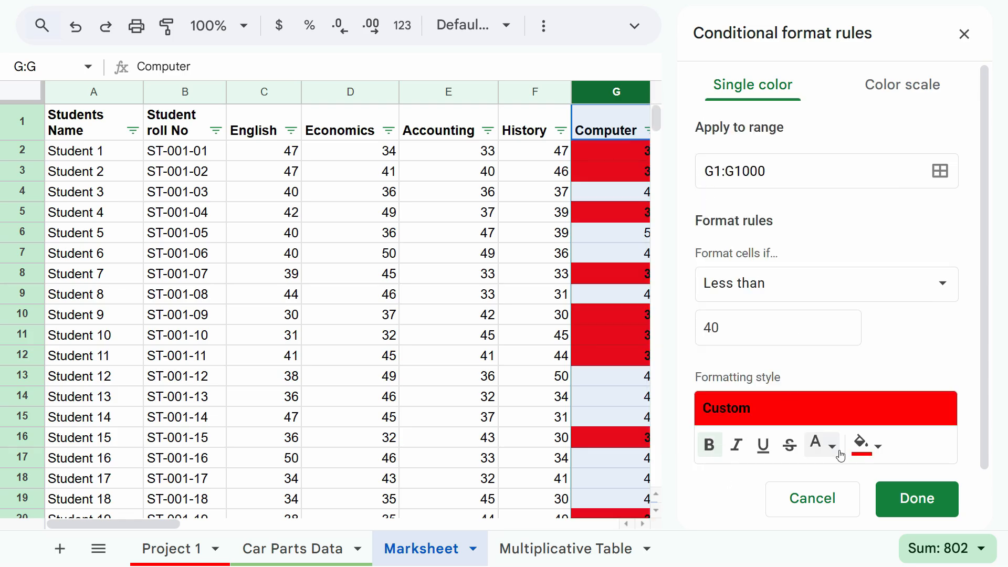
click(832, 451)
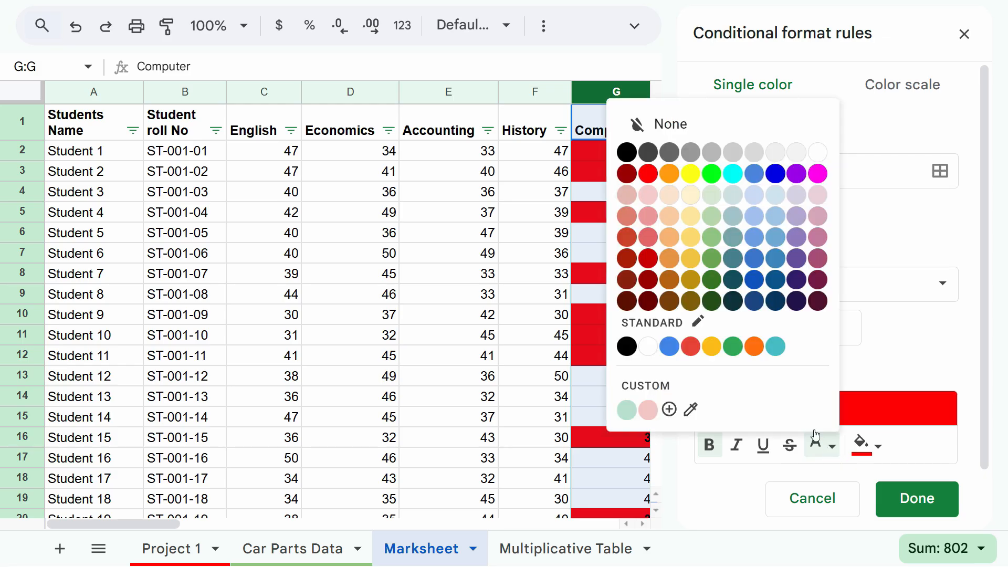
click(816, 152)
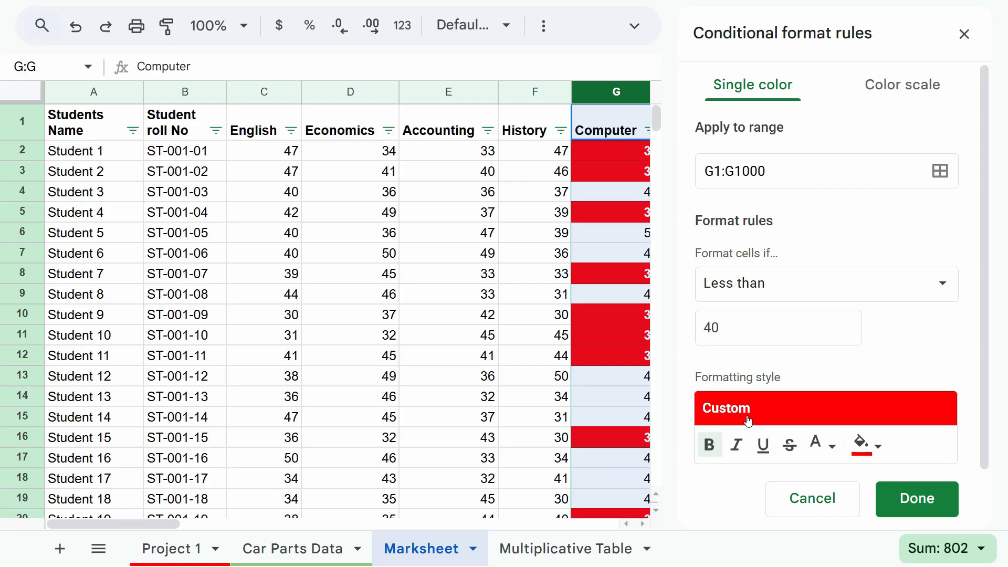
click(914, 505)
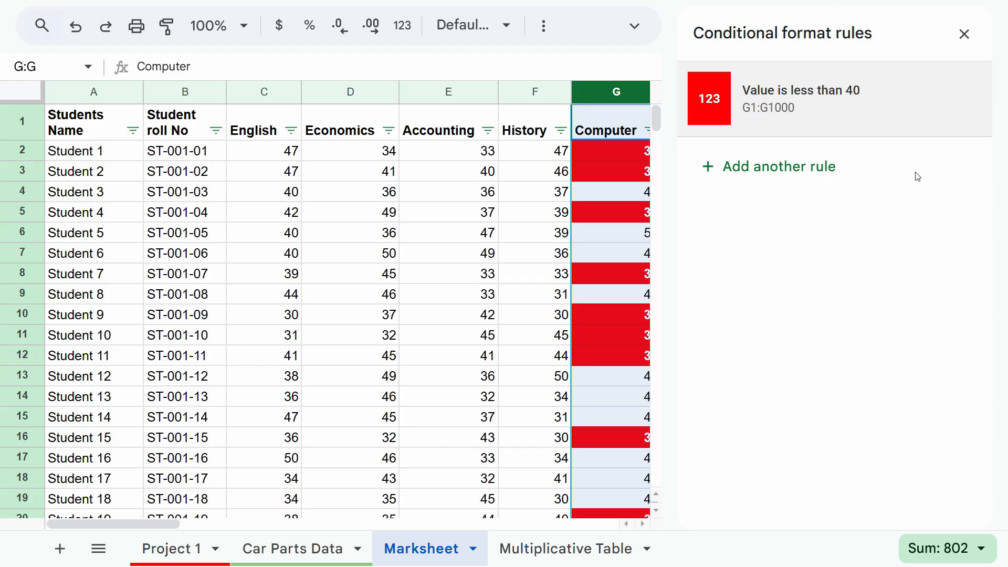
click(964, 34)
Check the highlighting of the Computer column marks in G3, G12, G2 and G4 against the 40 threshold.
click(615, 172)
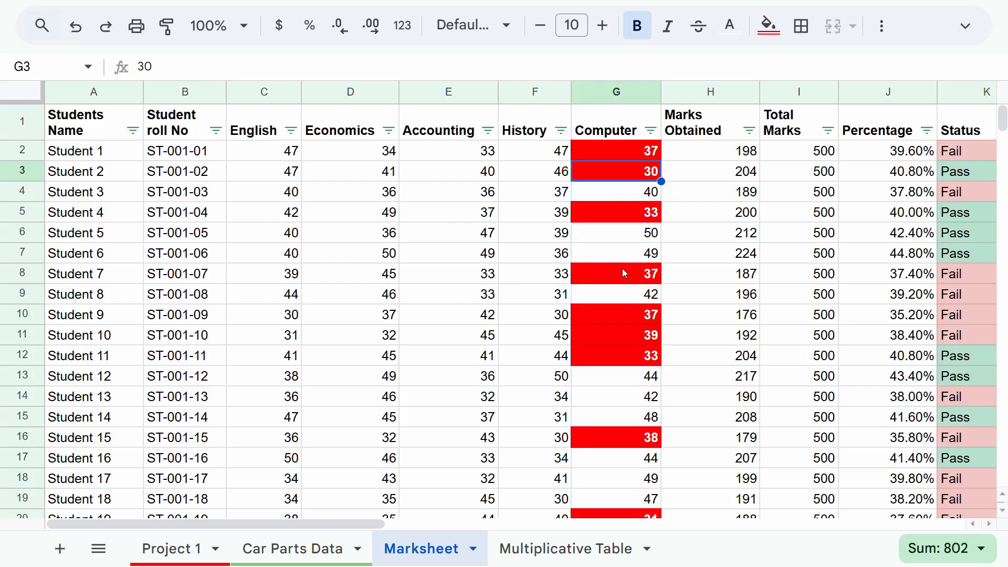
click(621, 356)
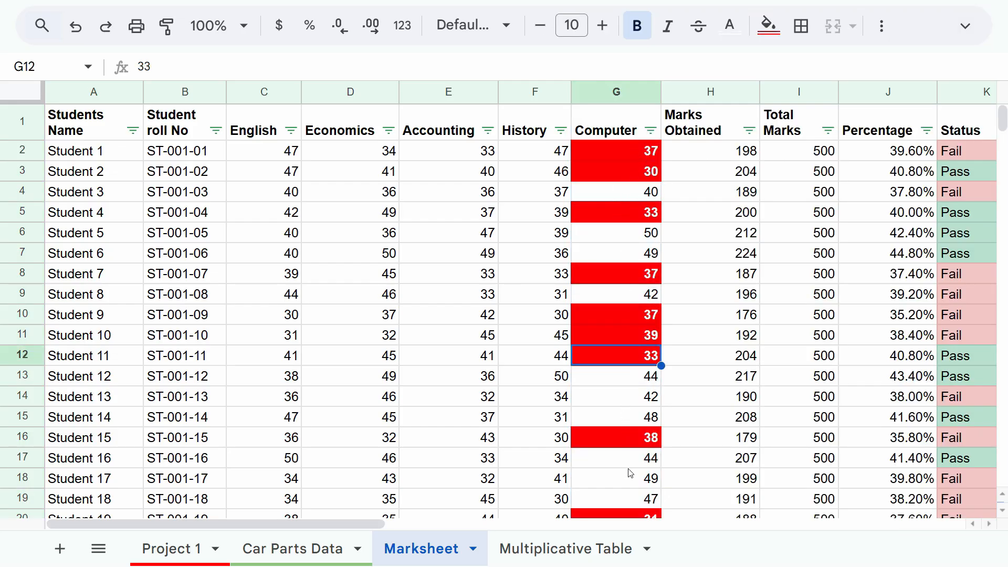
click(621, 150)
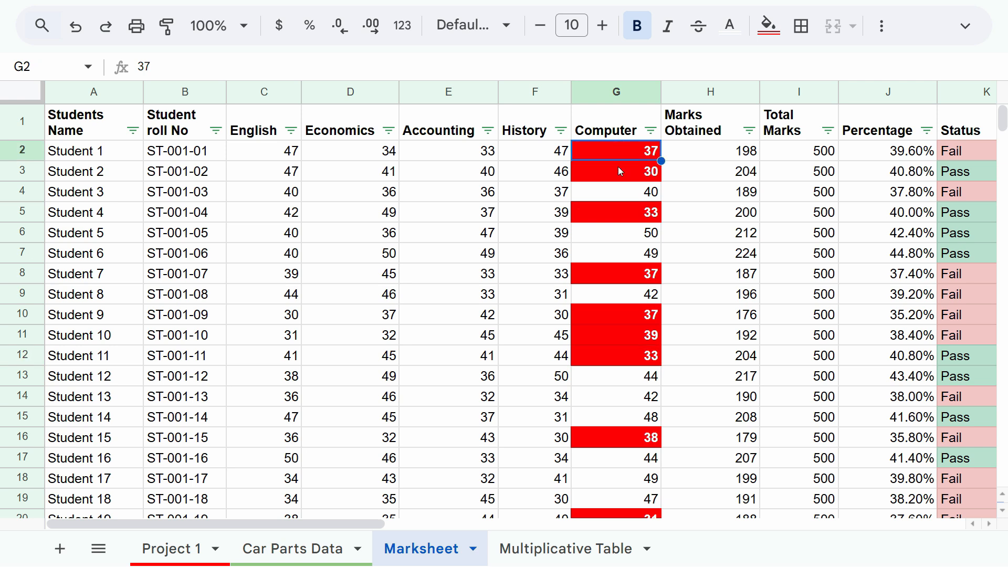
click(619, 169)
click(631, 197)
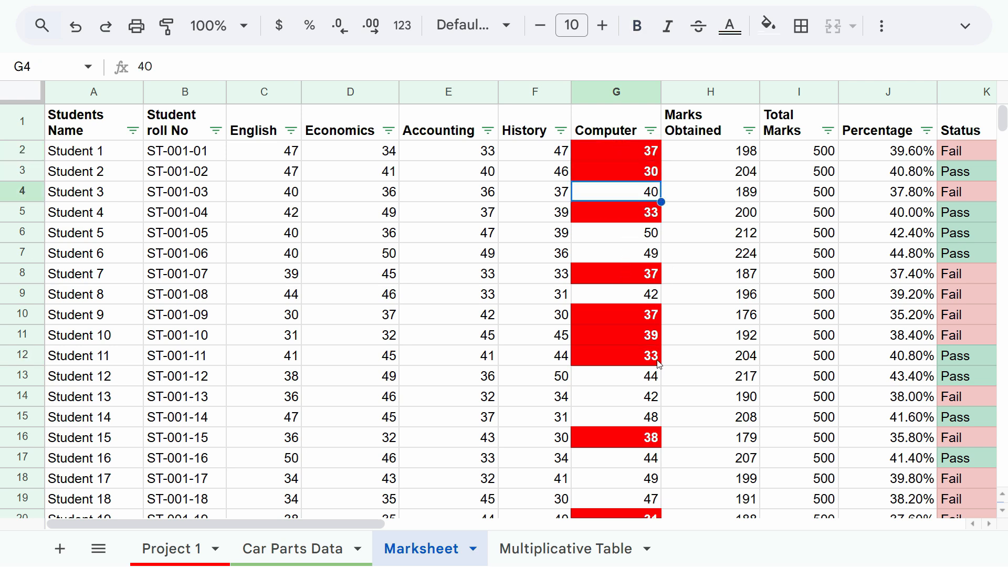
Test the Computer highlighting by setting Student 2's mark in G3 to 39.99.
key(Up)
text(4)
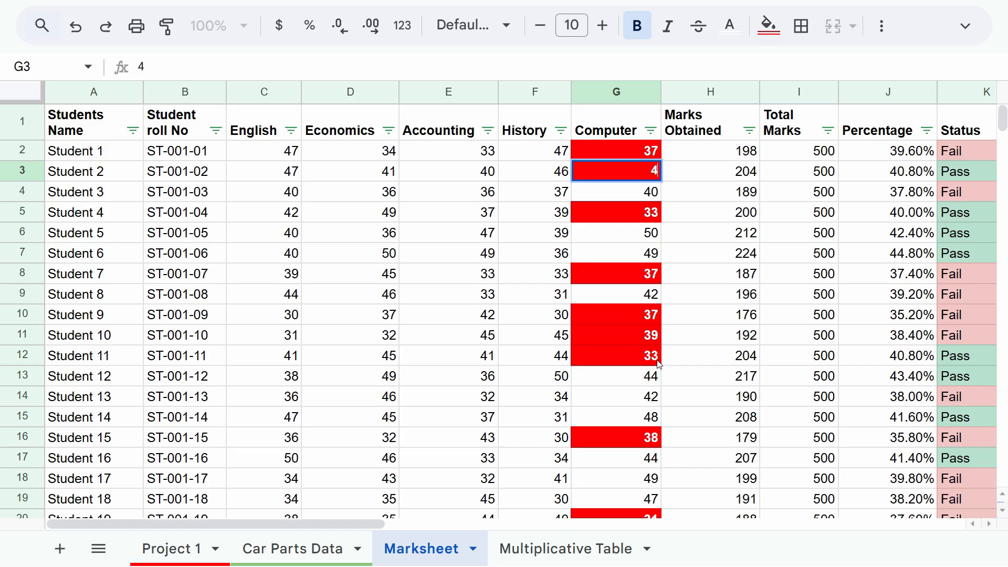
key(BackSpace)
text(39.99)
key(Return)
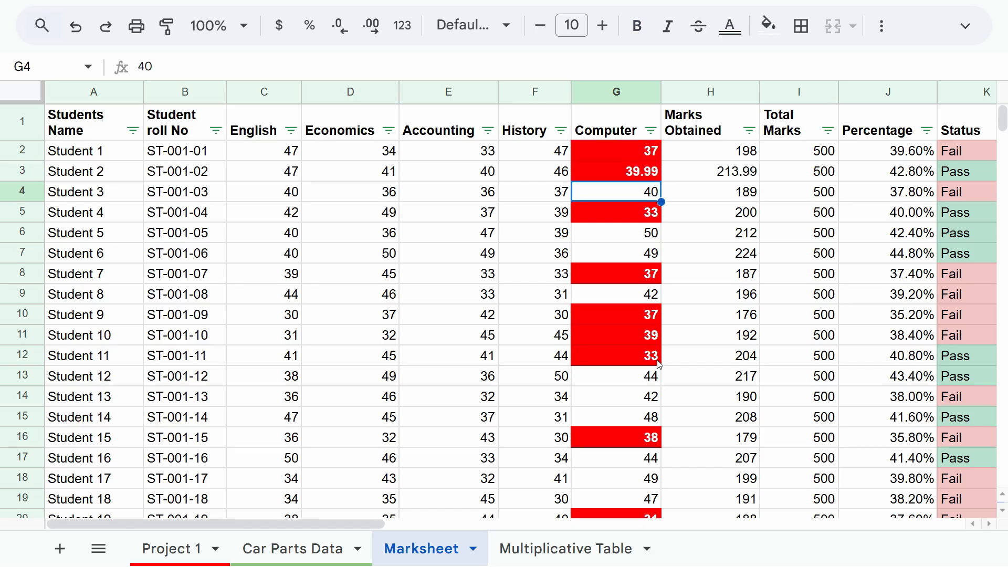
Test the rule's limit by setting Student 2's Computer mark in G3 to 40, and undo the change.
key(Up)
text(40)
key(Return)
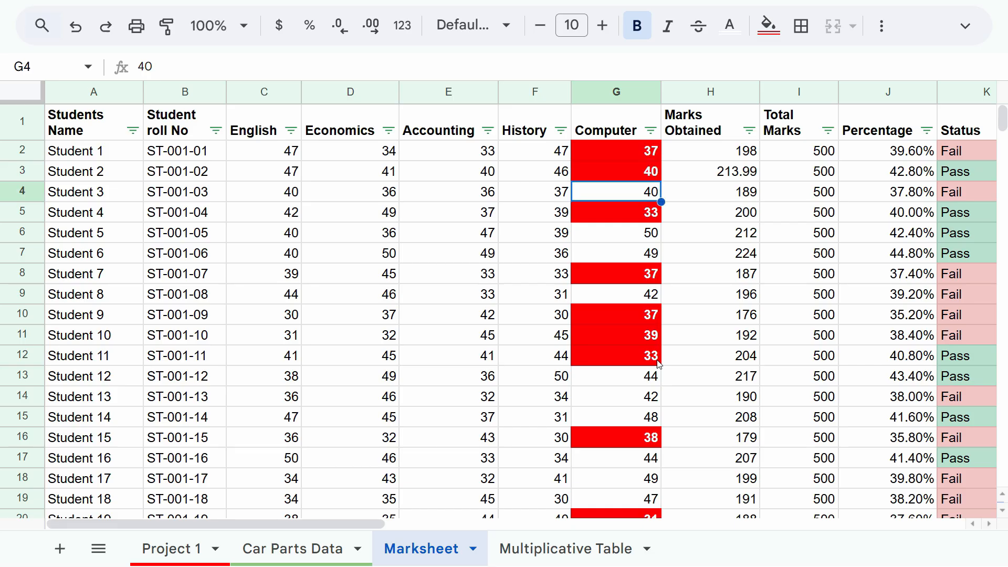
key(Up)
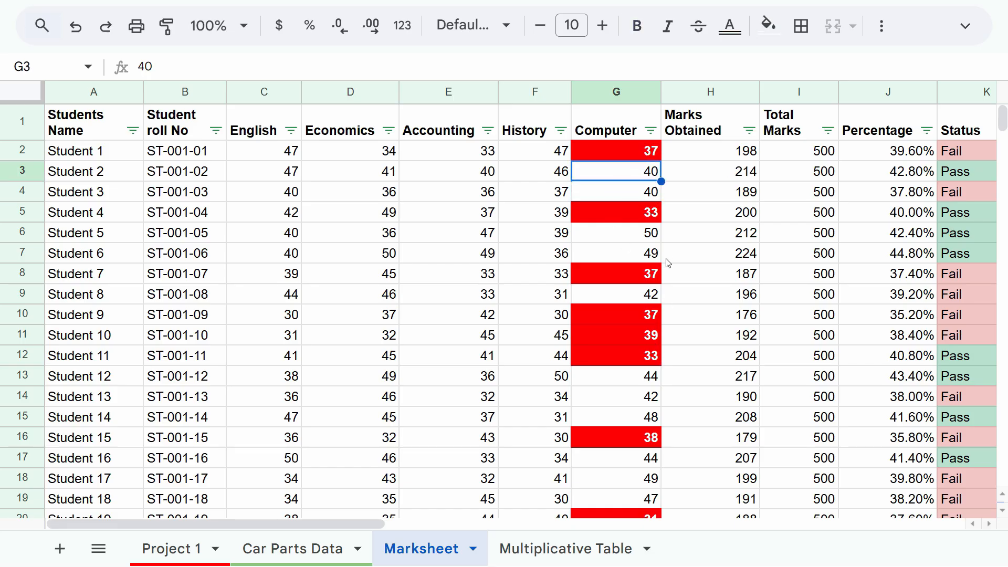
key(ctrl+z)
click(643, 199)
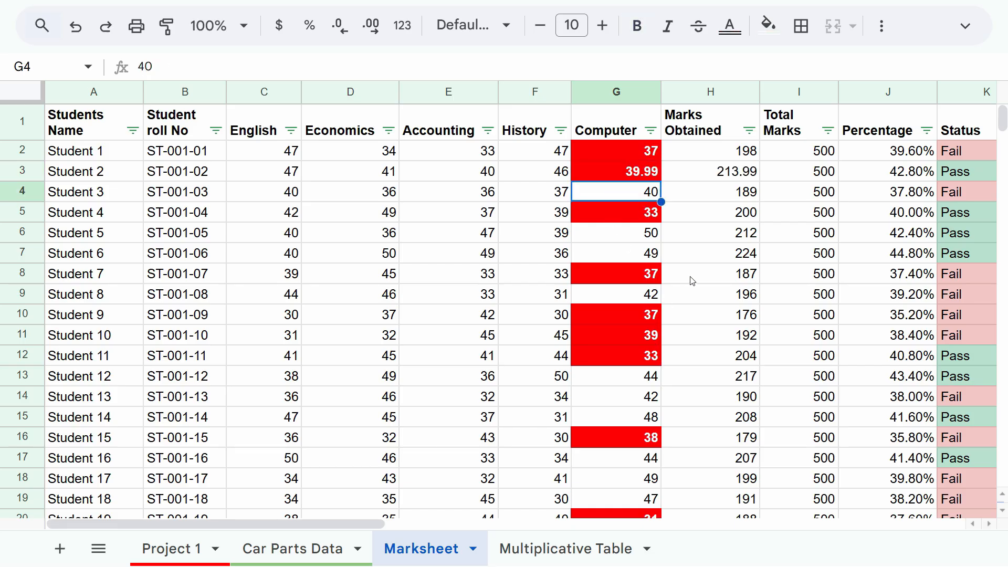
Start a conditional format rule on the entire Percentage column, J1:J1000.
click(735, 221)
click(900, 172)
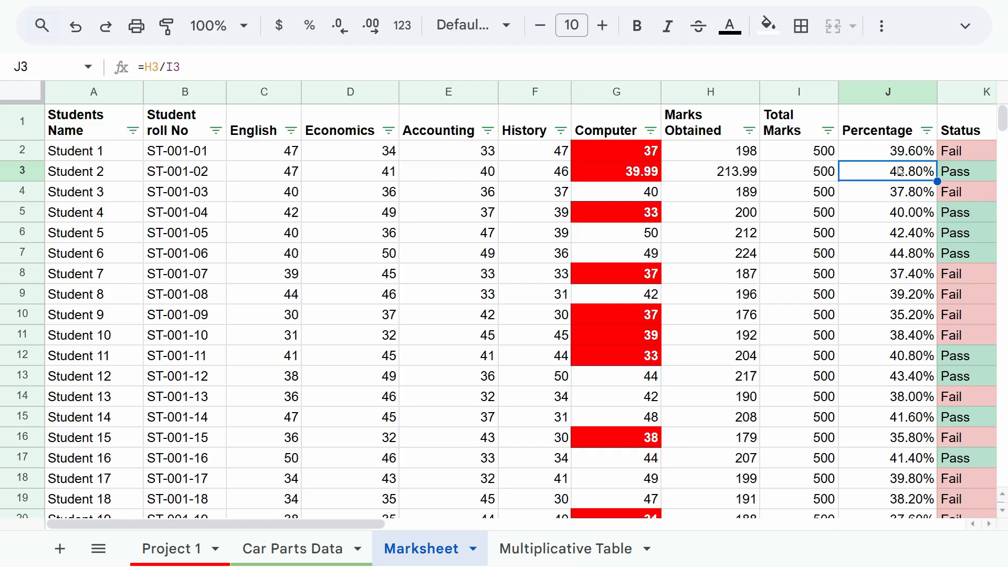
click(890, 93)
right_click(890, 93)
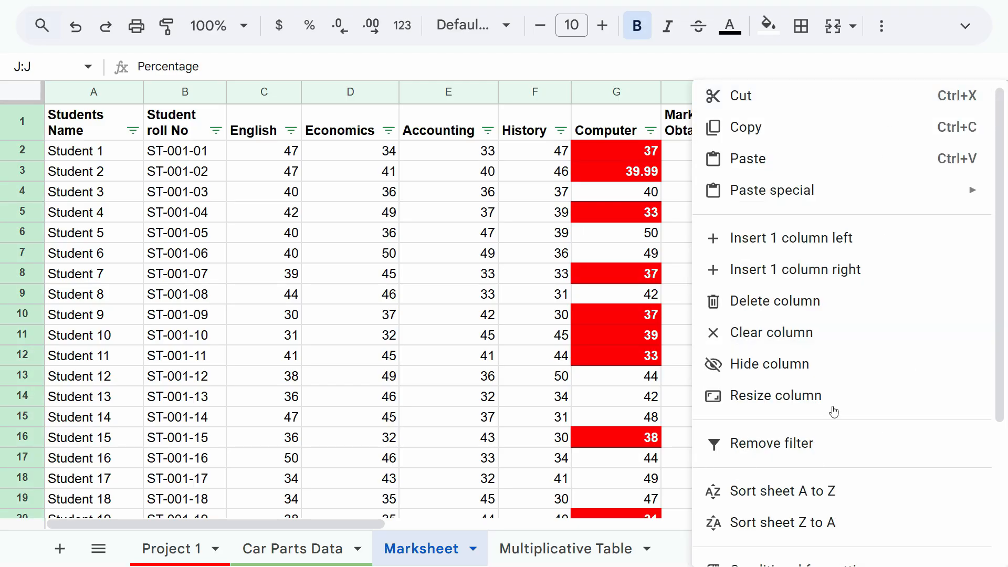
scroll(834, 411, down, 3)
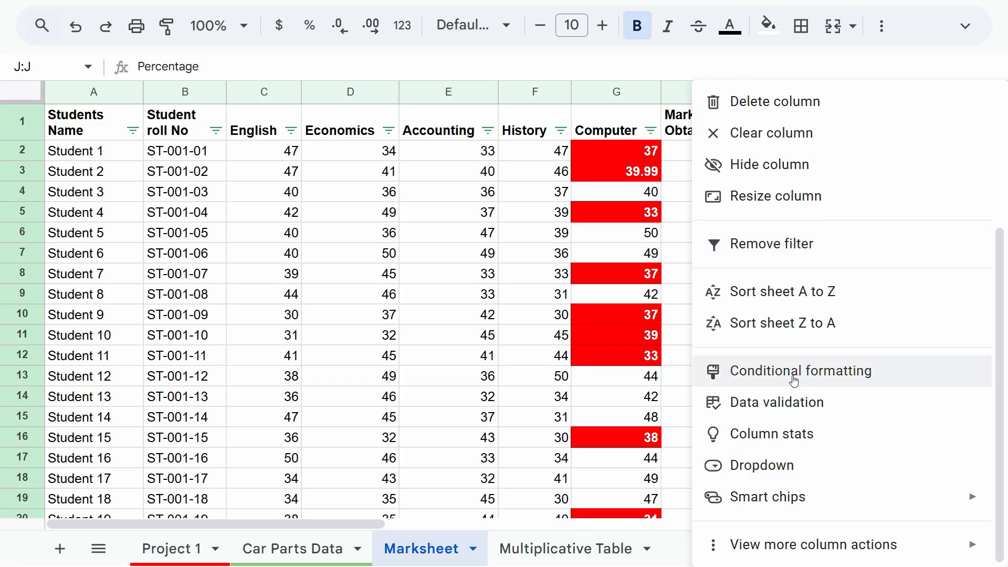
click(793, 380)
Review the available text, date, number comparison and custom formula conditions for the Percentage column rule without choosing one.
click(850, 289)
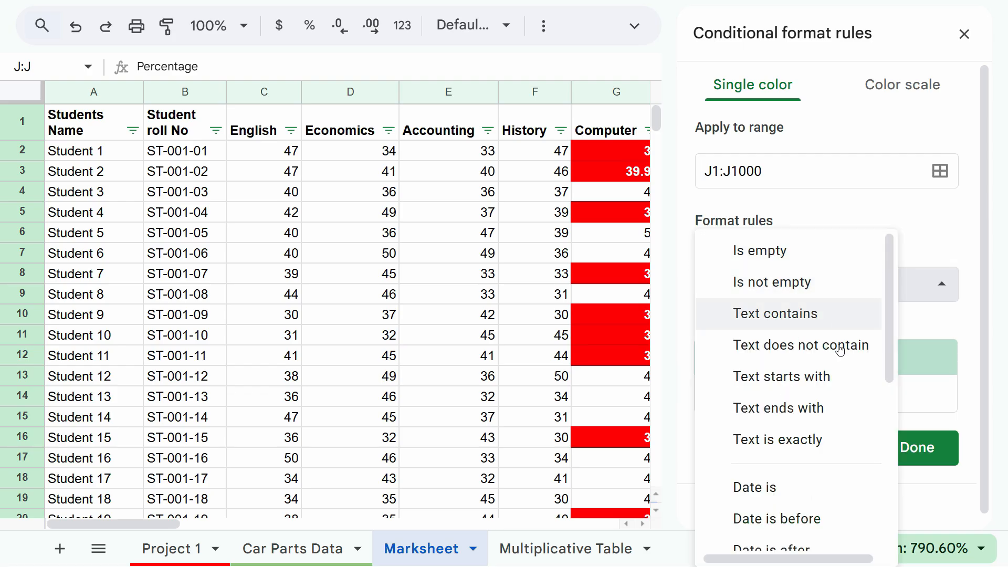
drag(890, 339, 880, 370)
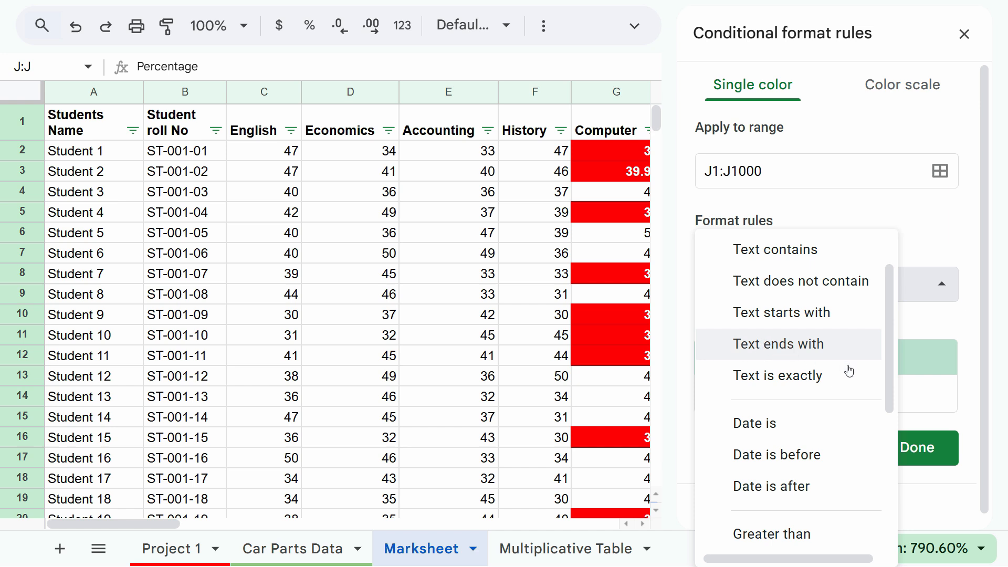
drag(884, 319, 895, 389)
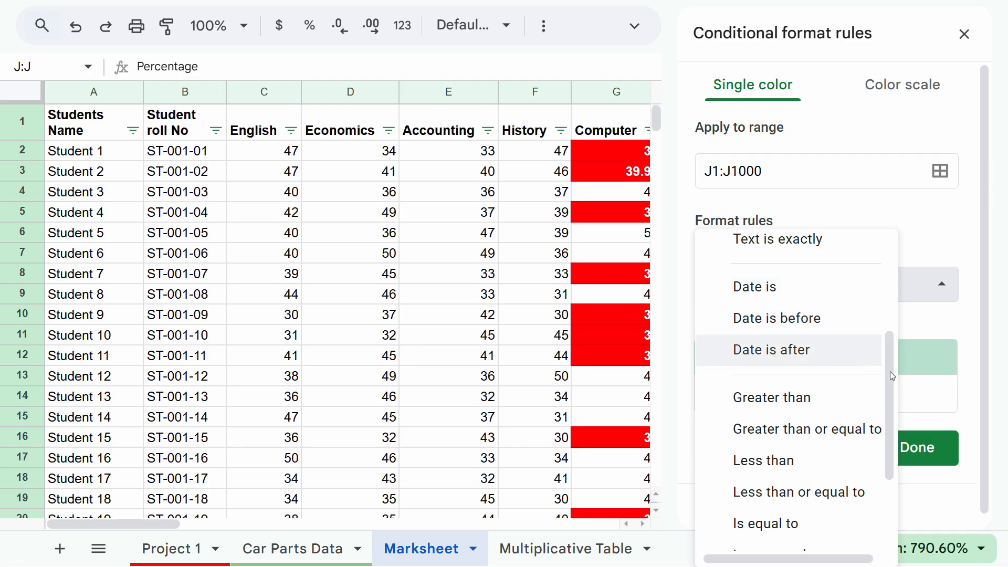
scroll(892, 376, down, 1)
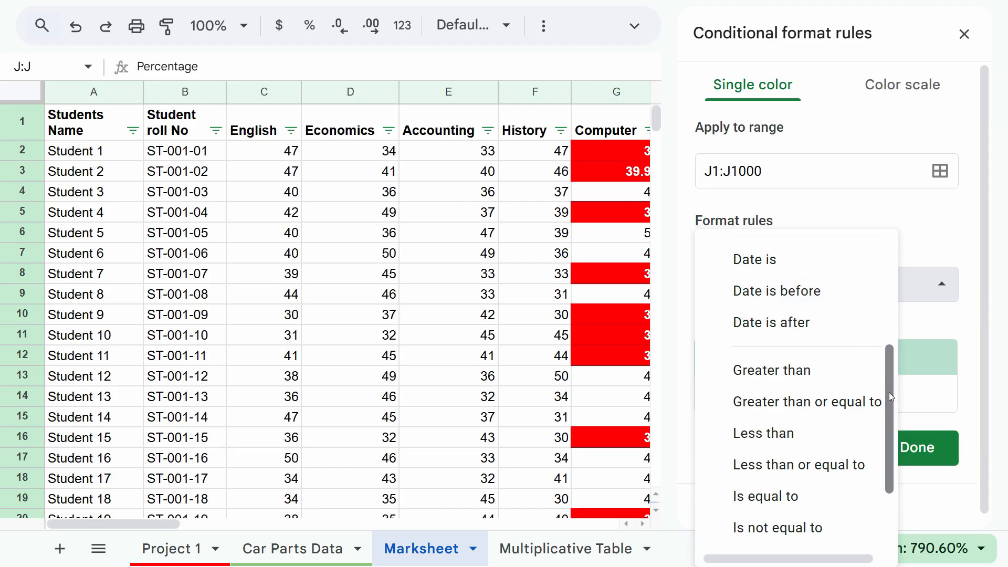
scroll(894, 434, down, 3)
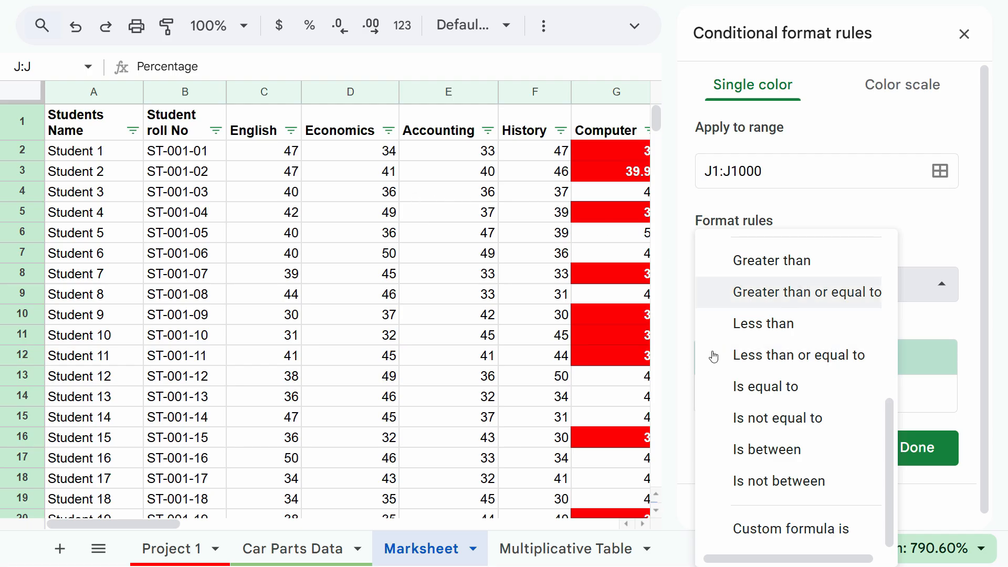
click(470, 217)
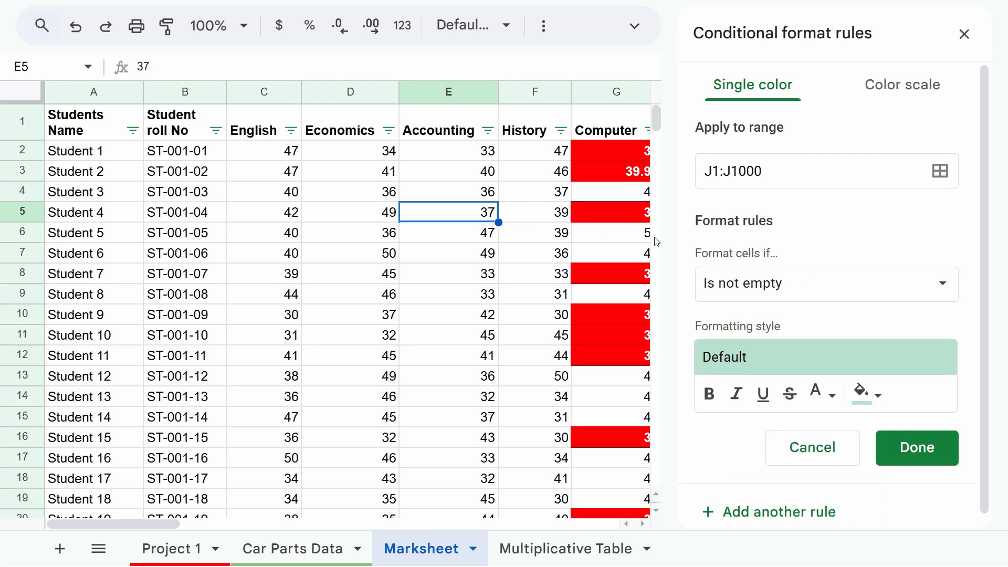